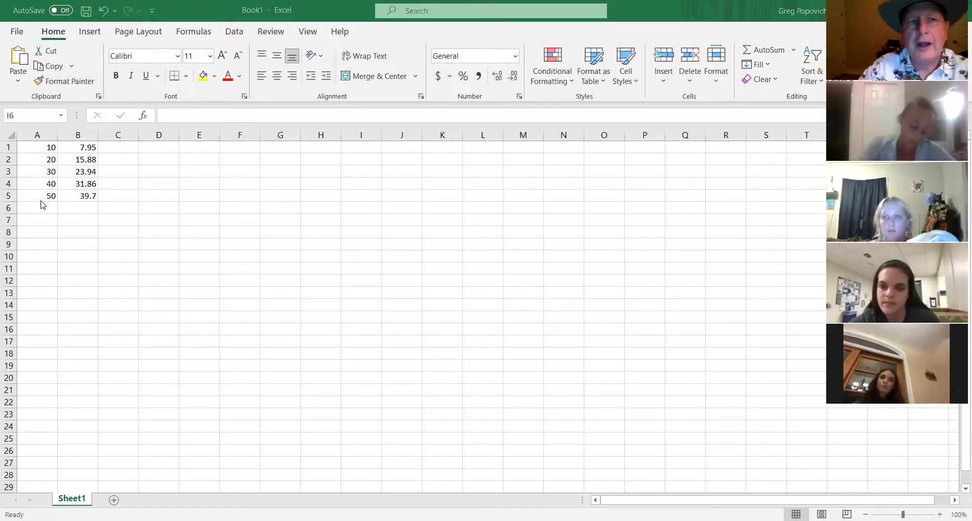
{"action": "left_click", "coordinate": [28, 148]}
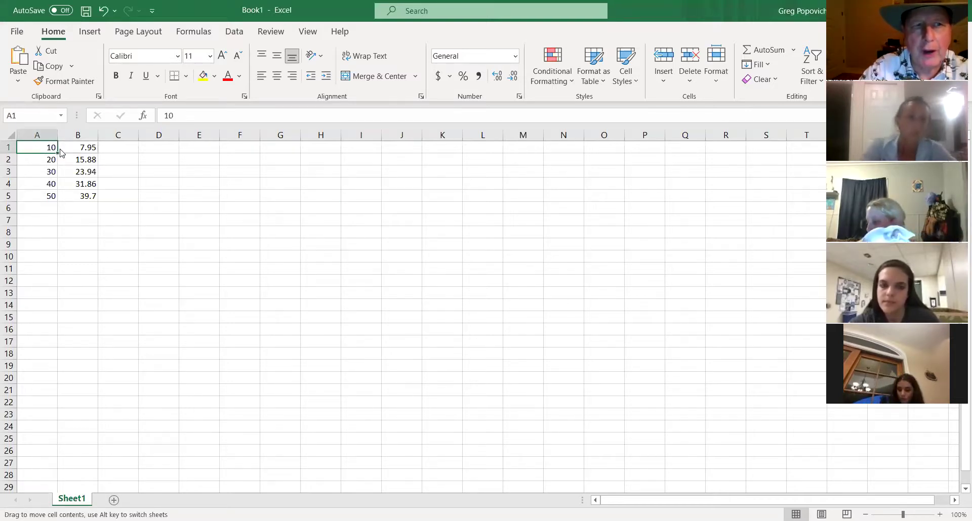
{"action": "left_click_drag", "start_coordinate": [60, 159], "coordinate": [101, 171]}
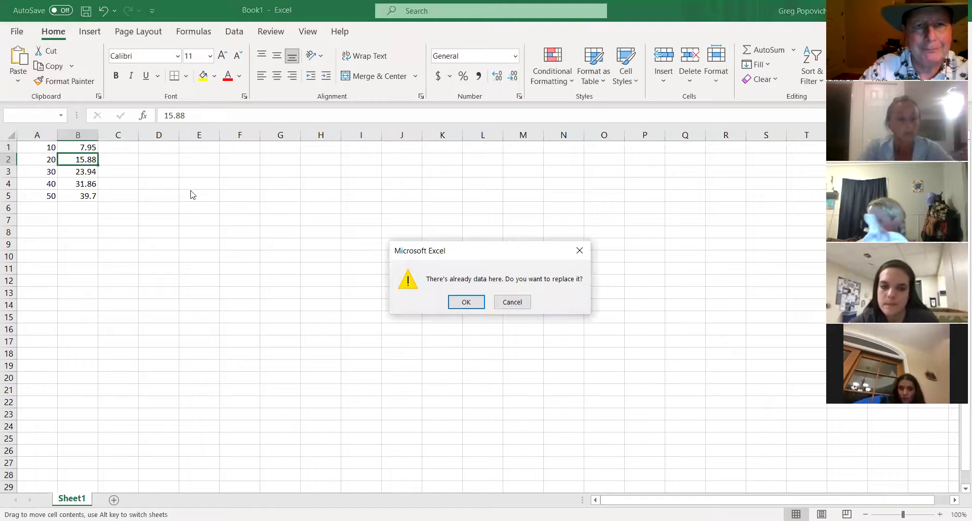
{"action": "left_click", "coordinate": [513, 302]}
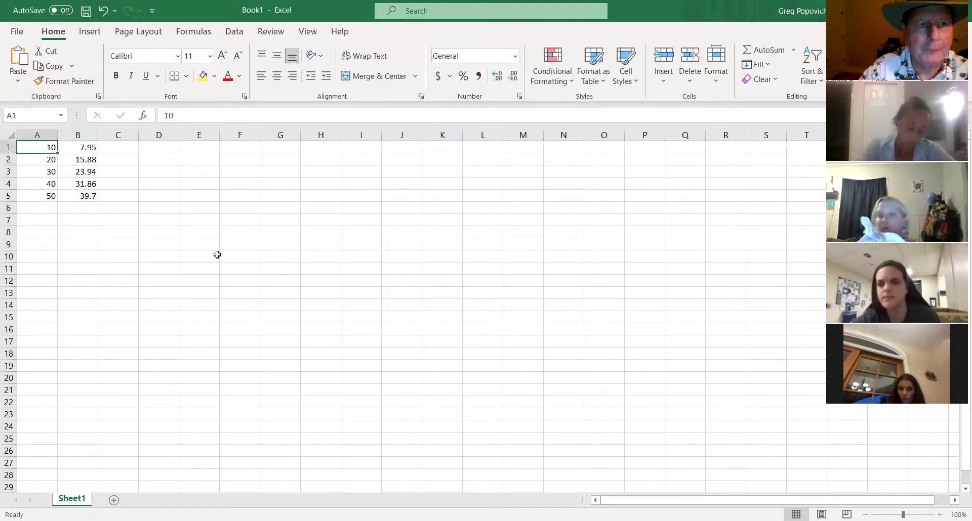
Insert a markers-only scatter chart from the data in cells A1:B5.
{"action": "left_click_drag", "start_coordinate": [23, 147], "coordinate": [81, 196]}
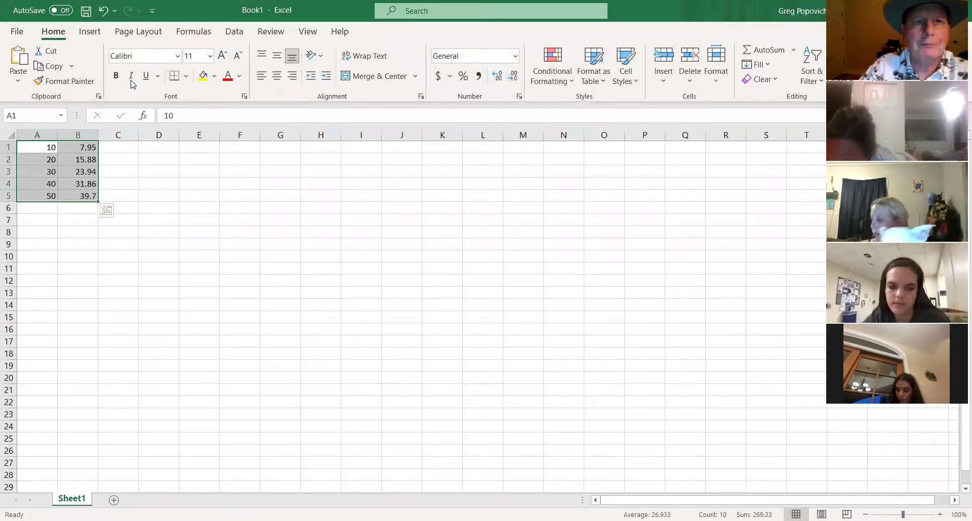
{"action": "left_click", "coordinate": [97, 34]}
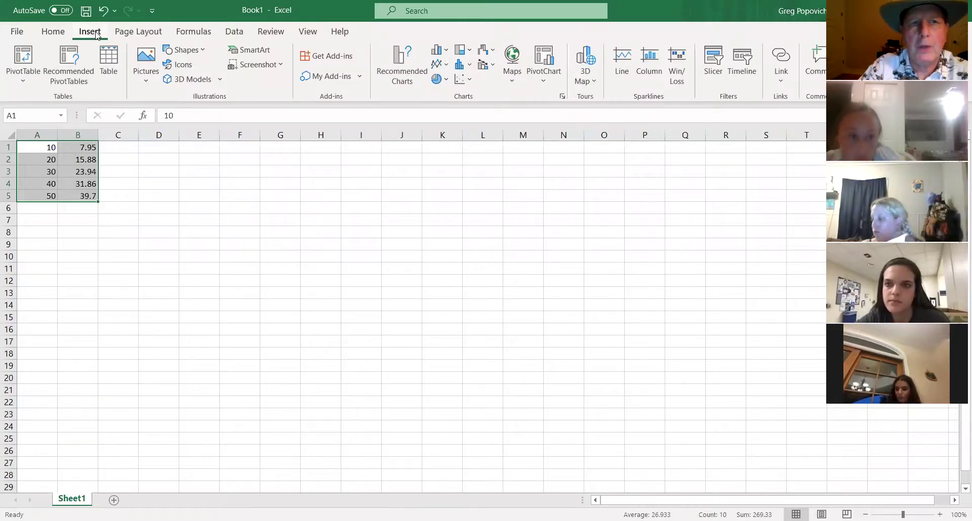
{"action": "left_click", "coordinate": [462, 82]}
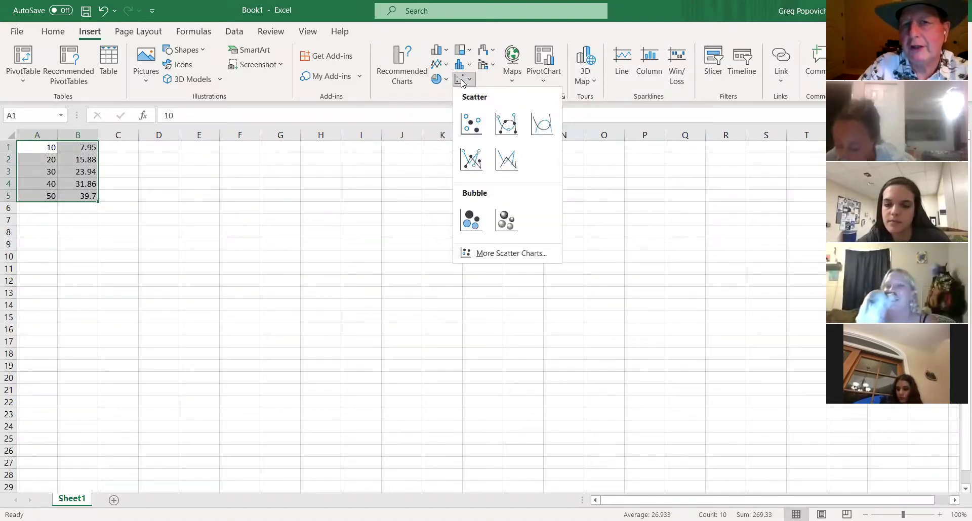
{"action": "left_click", "coordinate": [475, 123]}
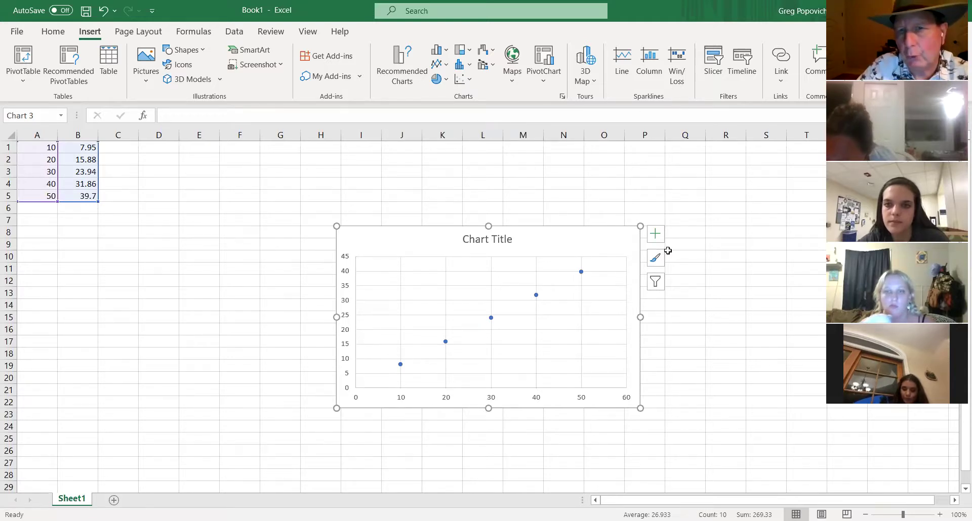
{"action": "left_click", "coordinate": [657, 237]}
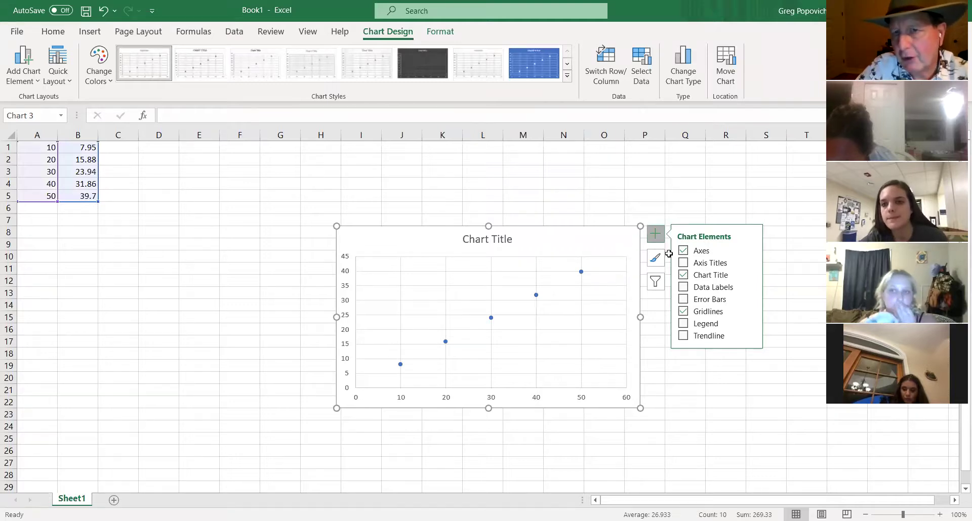
{"action": "left_click", "coordinate": [681, 265]}
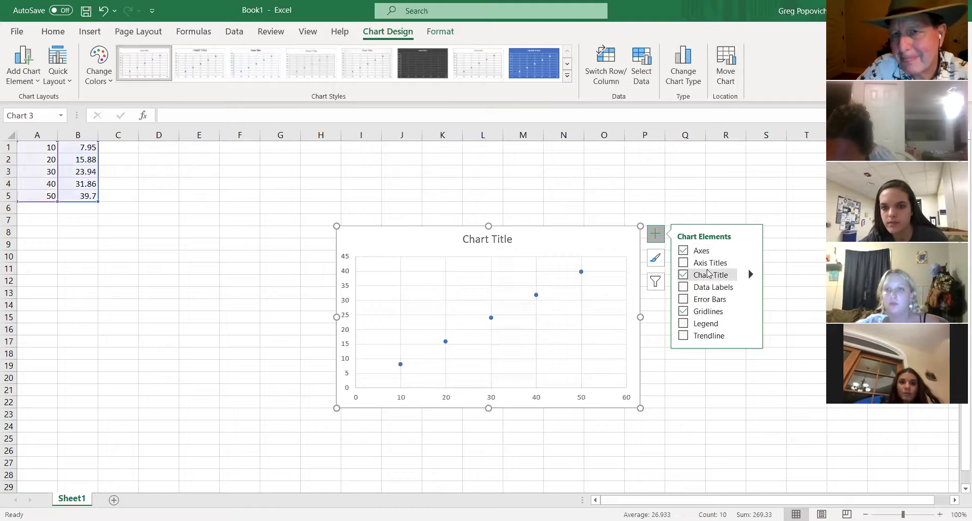
{"action": "left_click", "coordinate": [751, 251]}
{"action": "left_click", "coordinate": [770, 206]}
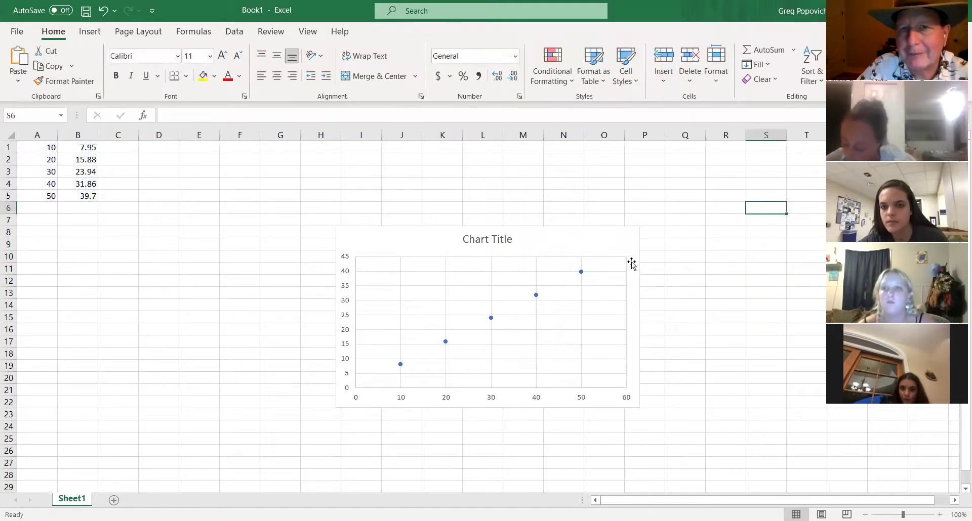
Open the detailed formatting options for the scatter chart's axes and look through the horizontal axis settings.
{"action": "left_click", "coordinate": [631, 261]}
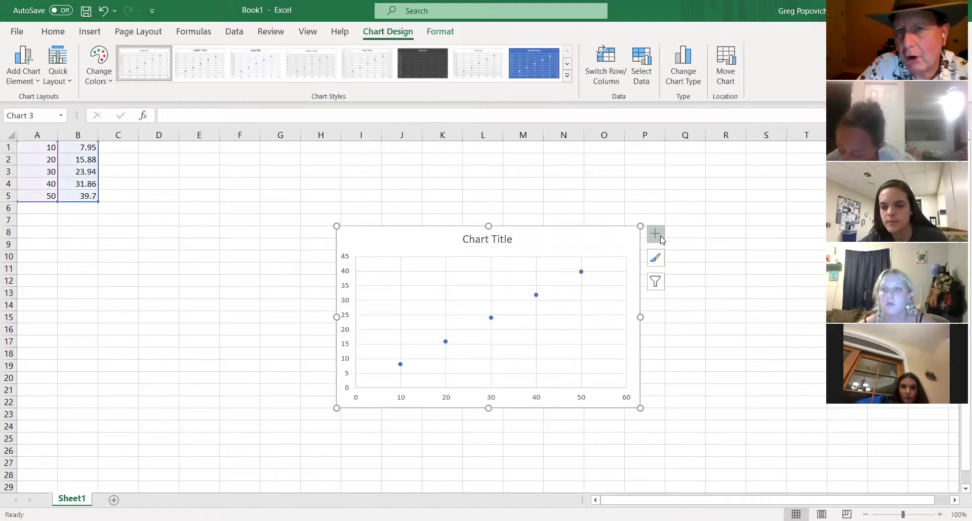
{"action": "left_click", "coordinate": [660, 237]}
{"action": "mouse_move", "coordinate": [704, 253]}
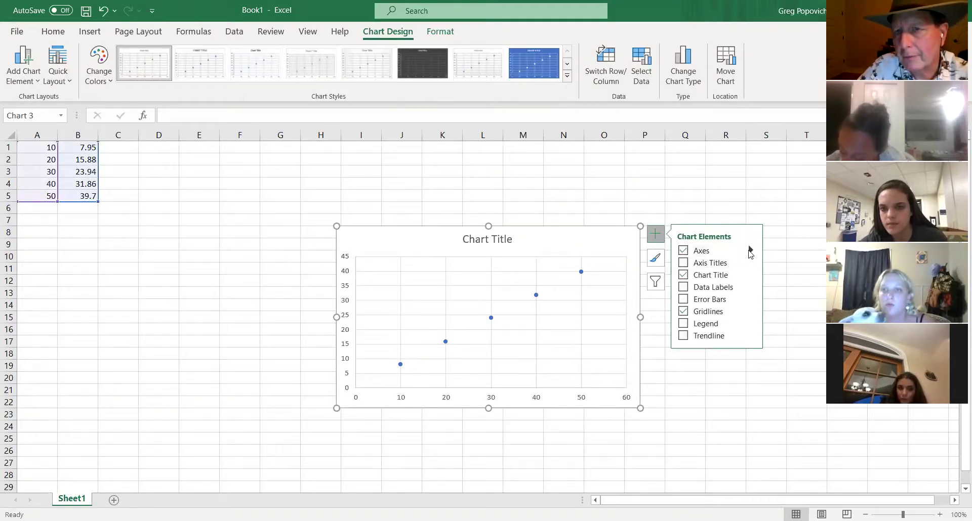
{"action": "left_click", "coordinate": [750, 251]}
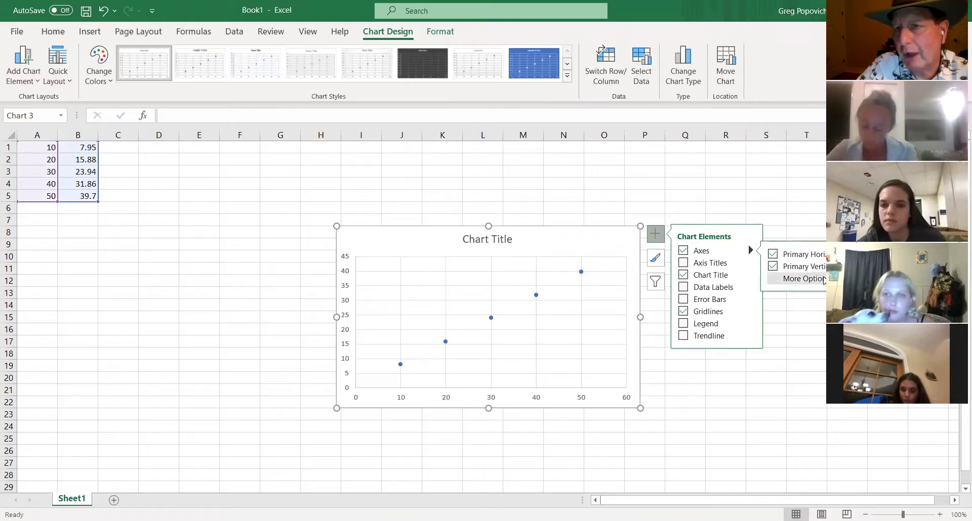
{"action": "left_click", "coordinate": [803, 278]}
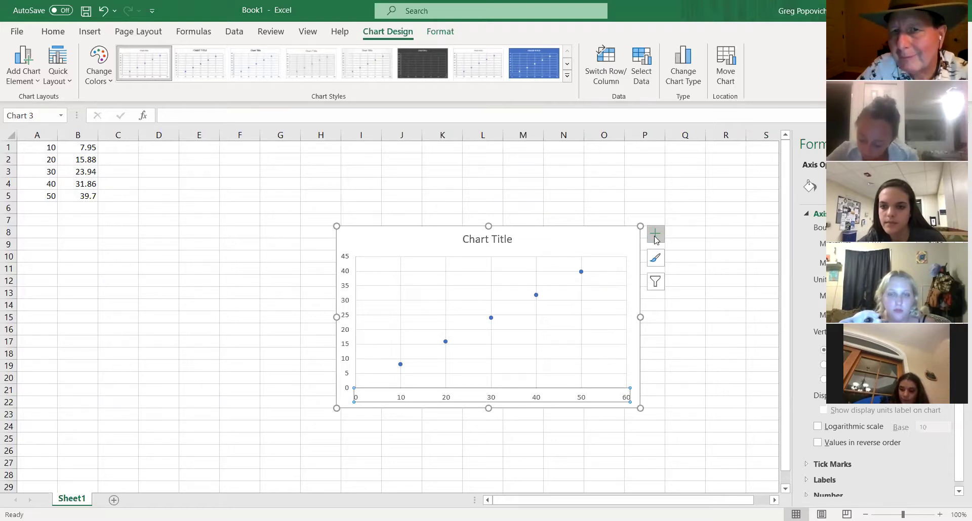
{"action": "left_click", "coordinate": [657, 239]}
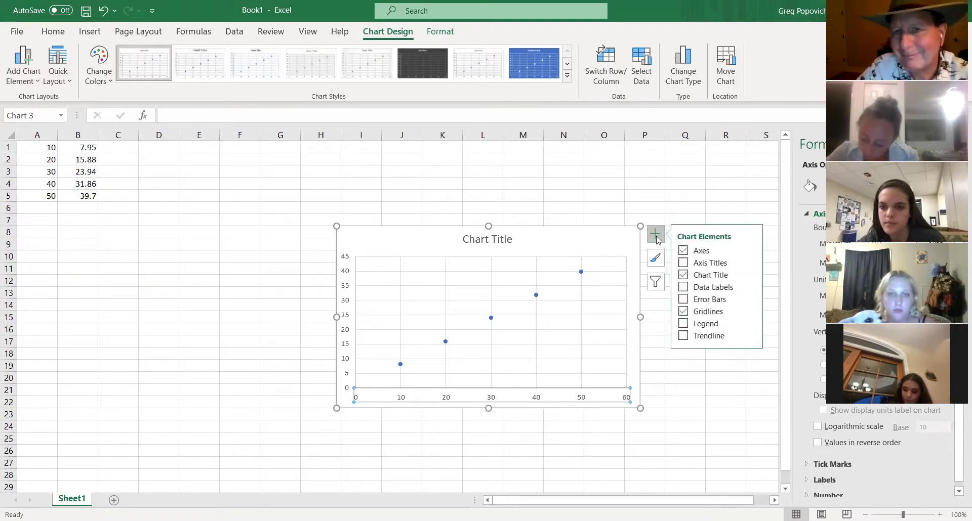
{"action": "left_click", "coordinate": [751, 250]}
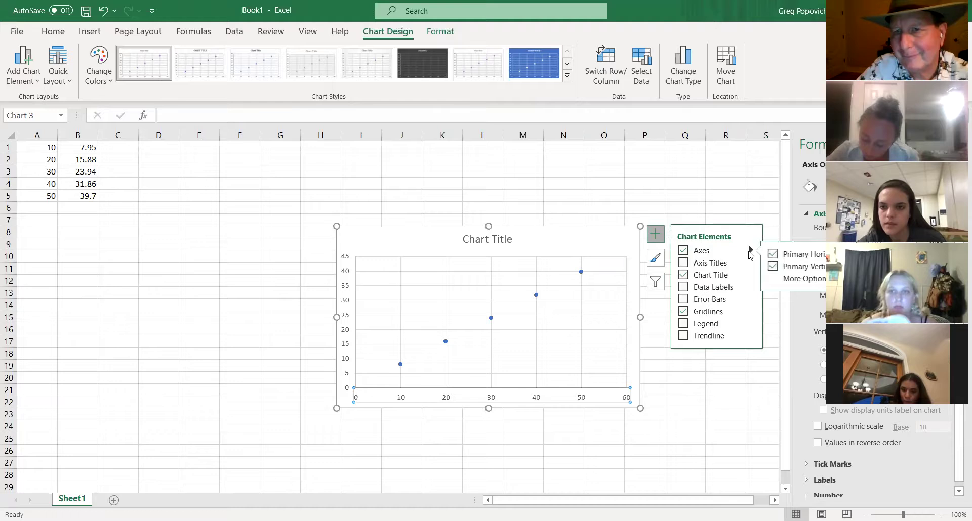
{"action": "left_click", "coordinate": [784, 282]}
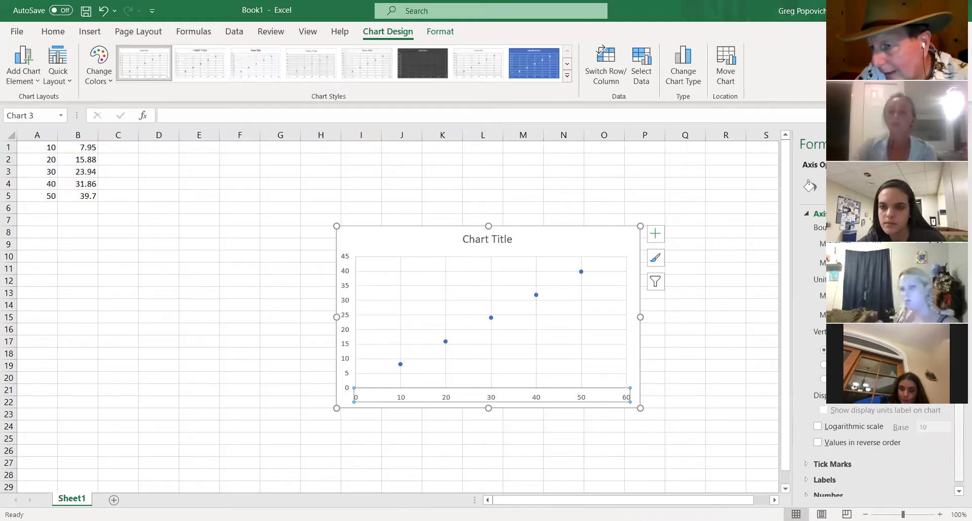
{"action": "left_click_drag", "start_coordinate": [959, 424], "coordinate": [959, 432]}
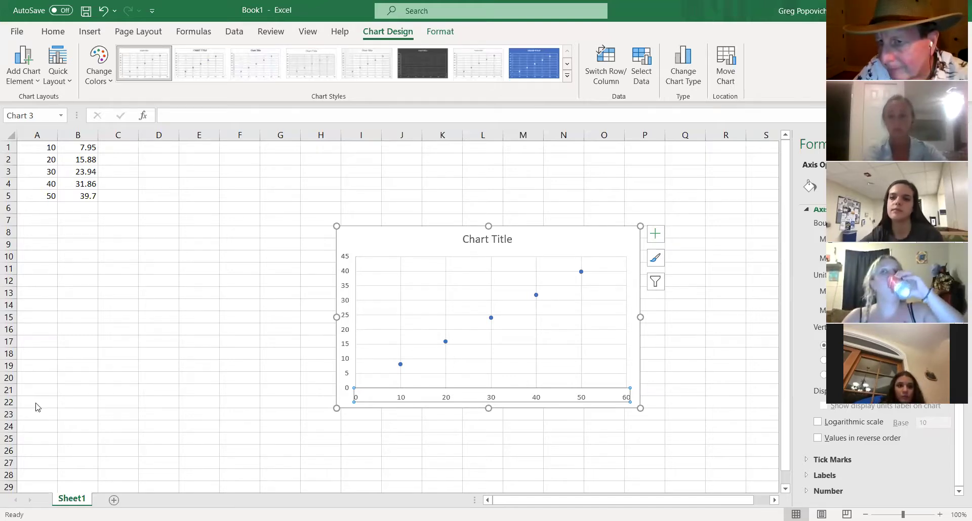
Add axis titles to the scatter chart and set the vertical axis title to "mass(g)".
{"action": "left_click", "coordinate": [655, 235]}
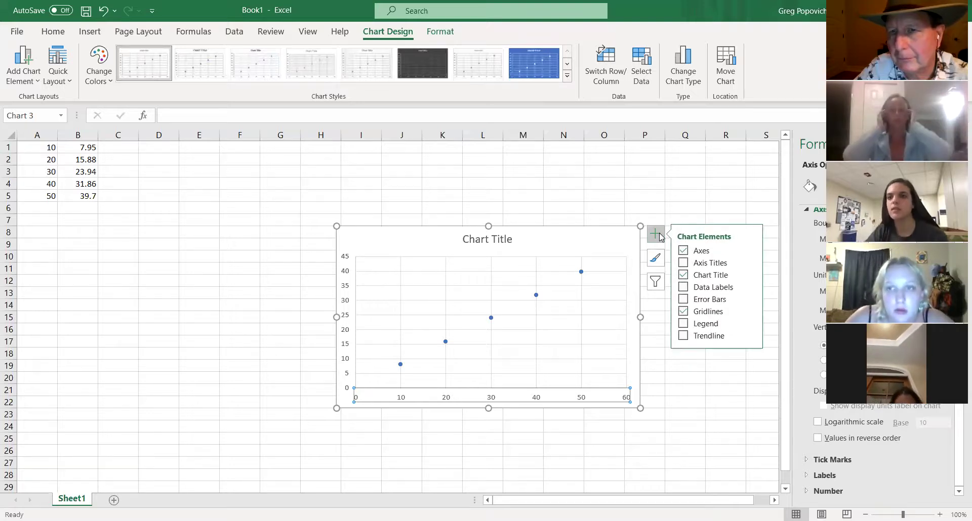
{"action": "left_click", "coordinate": [684, 263]}
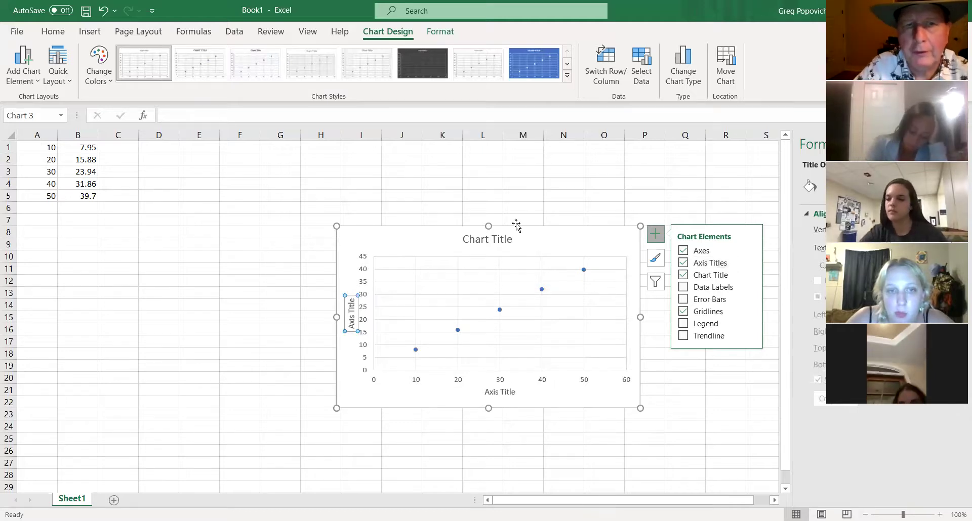
{"action": "left_click", "coordinate": [183, 115]}
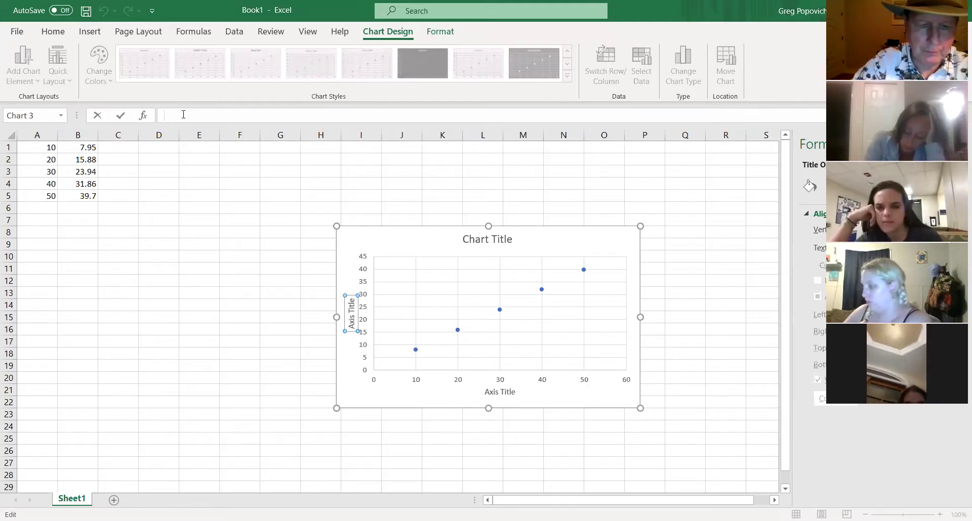
{"action": "type", "text": "mass"}
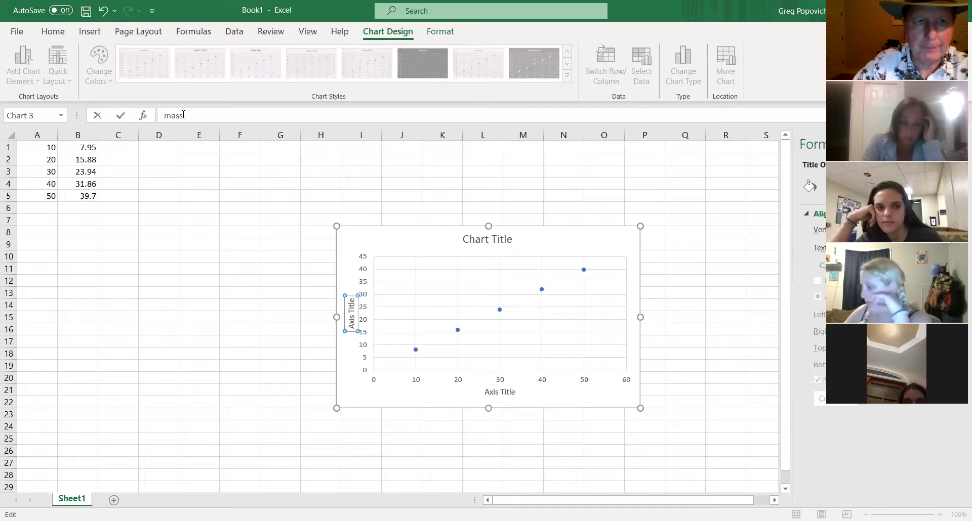
{"action": "type", "text": " g"}
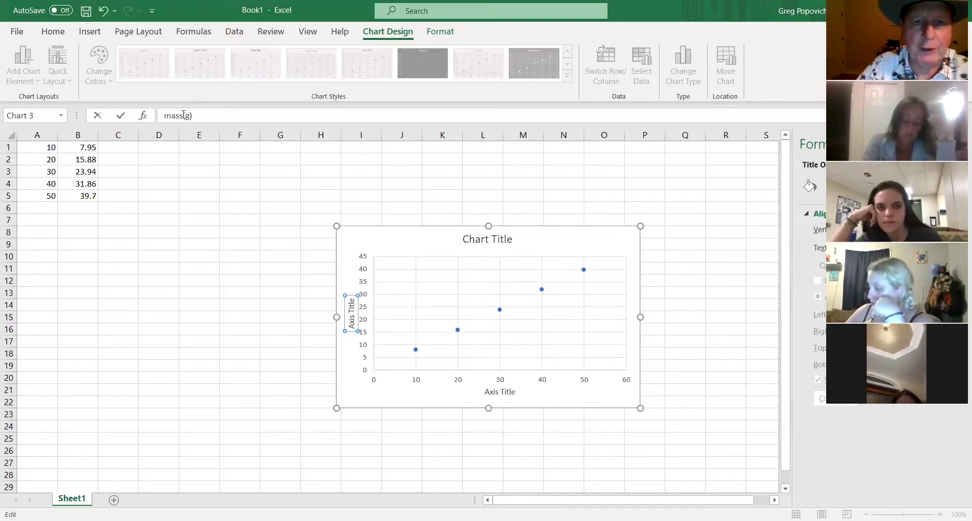
Set the chart's horizontal axis title to "Volume(ml".
{"action": "left_click", "coordinate": [510, 393]}
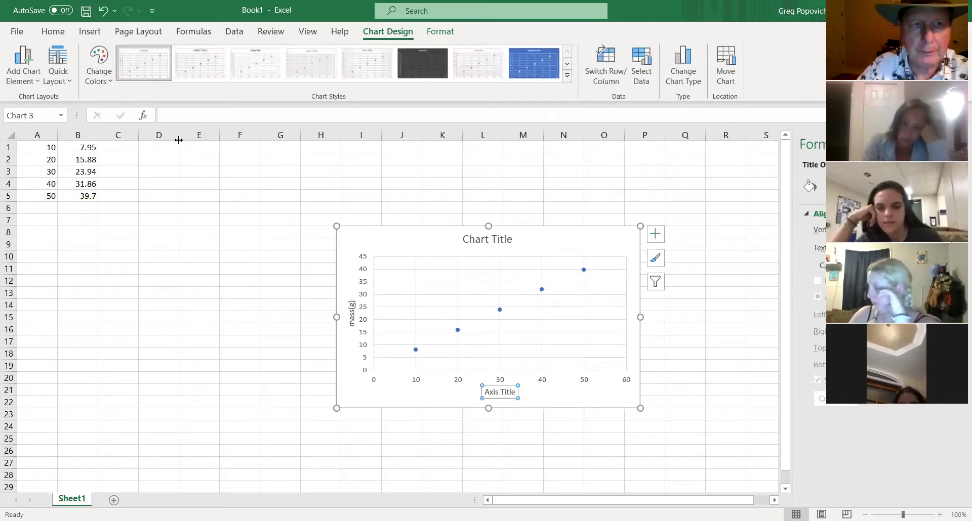
{"action": "left_click", "coordinate": [170, 115]}
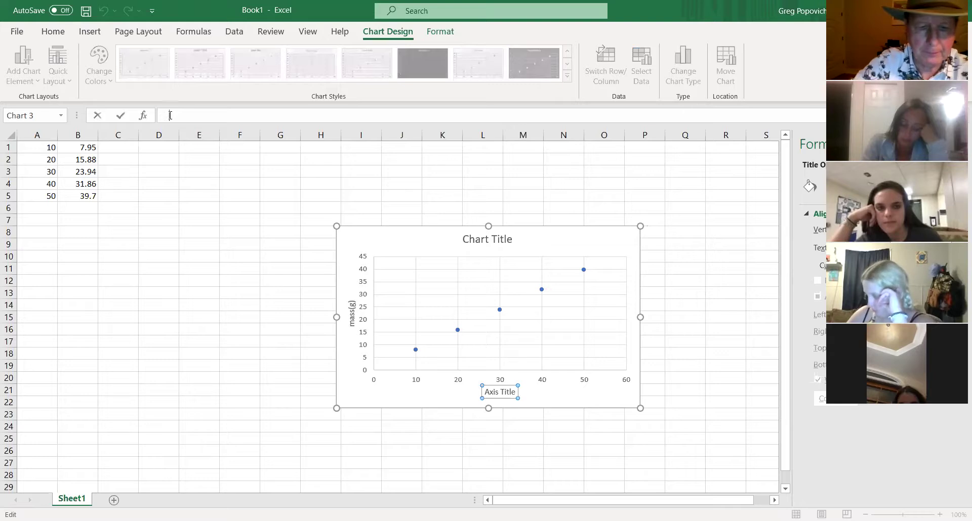
{"action": "type", "text": "Volume"}
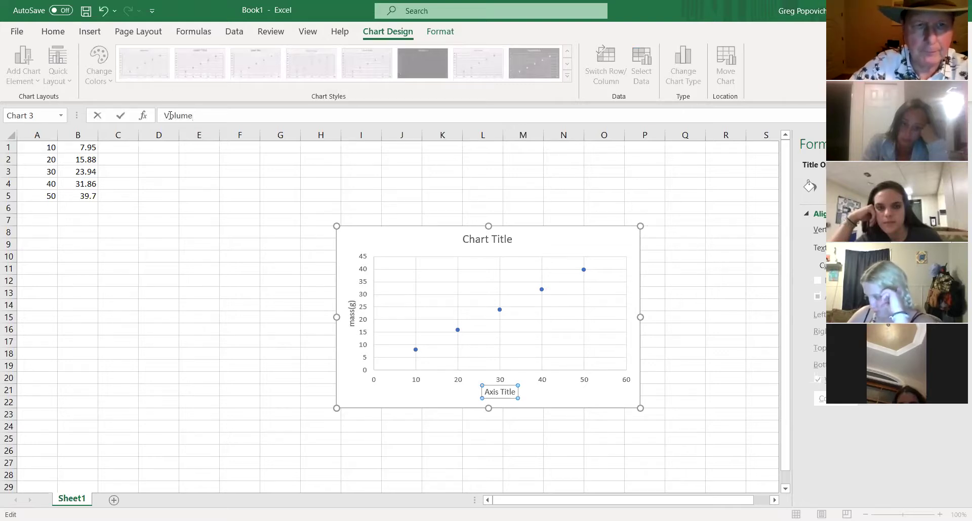
{"action": "type", "text": "(ml"}
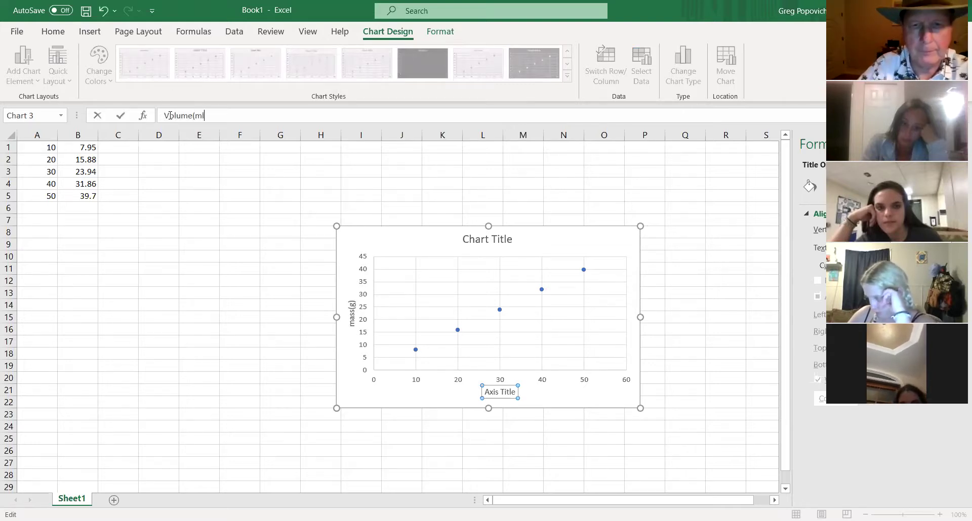
Set the scatter chart's main title to "Mass versus volume (Density".
{"action": "left_click", "coordinate": [493, 242]}
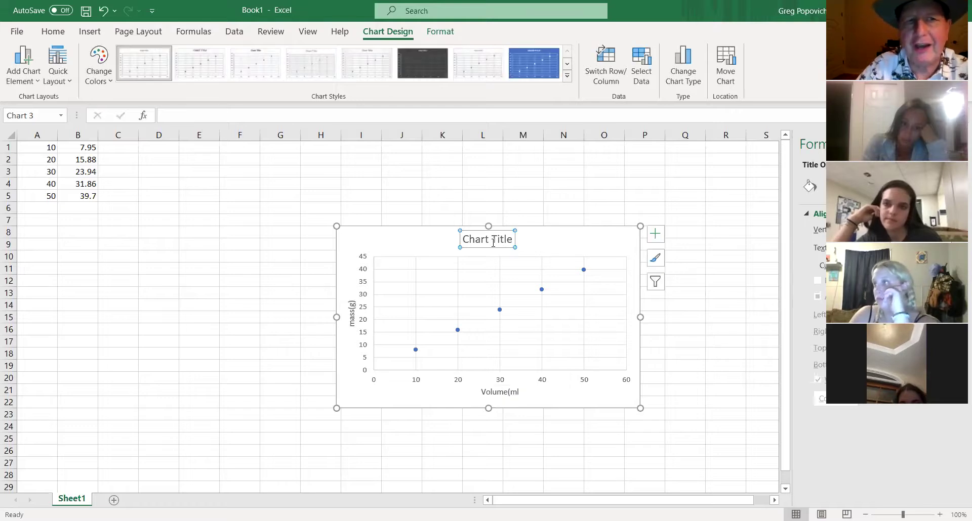
{"action": "left_click", "coordinate": [176, 116]}
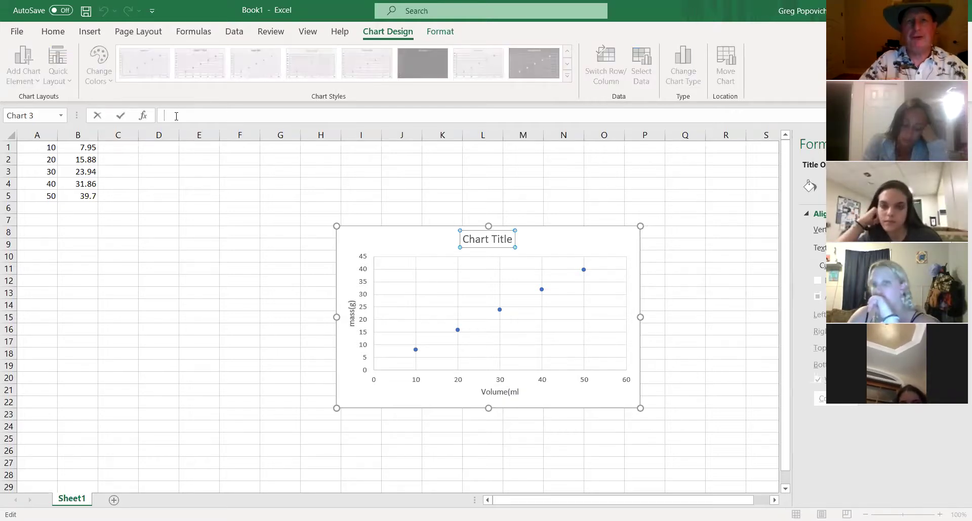
{"action": "type", "text": "Mass"}
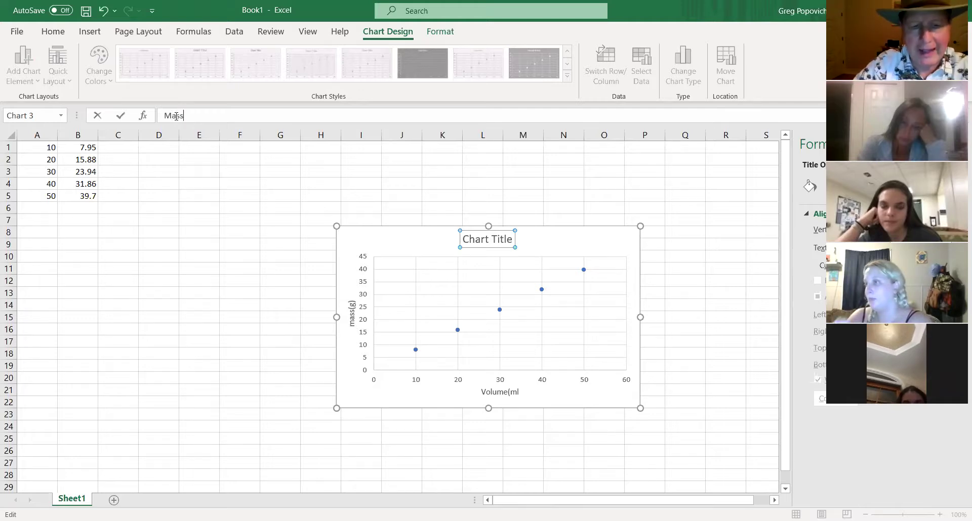
{"action": "type", "text": " versus"}
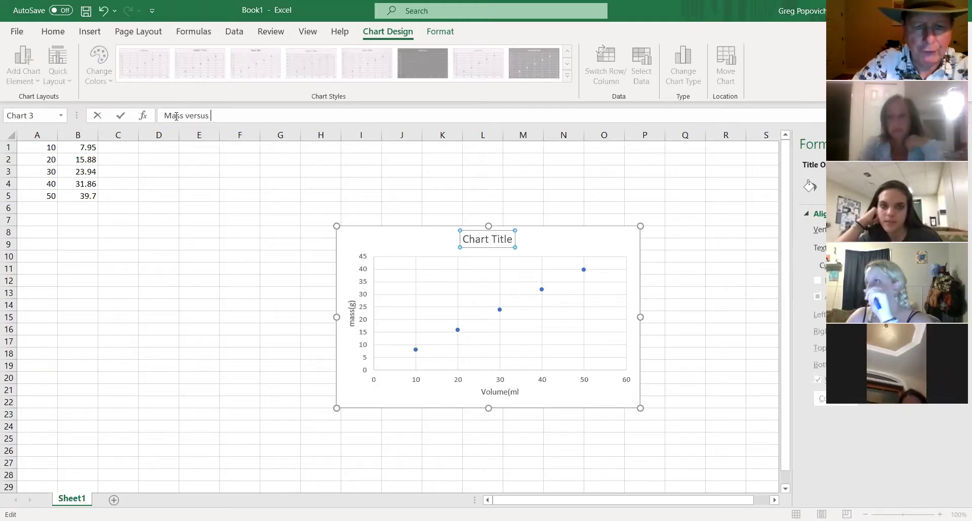
{"action": "type", "text": " volume"}
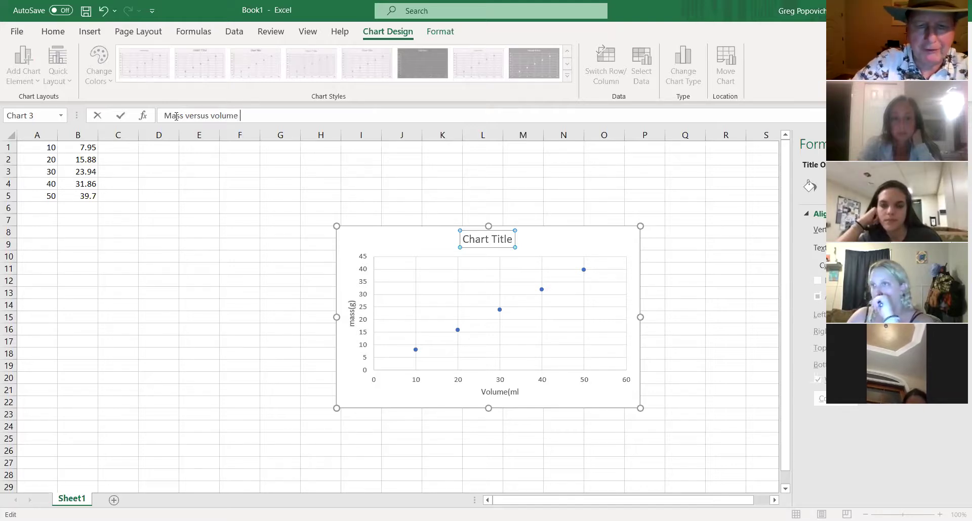
{"action": "type", "text": "(Density"}
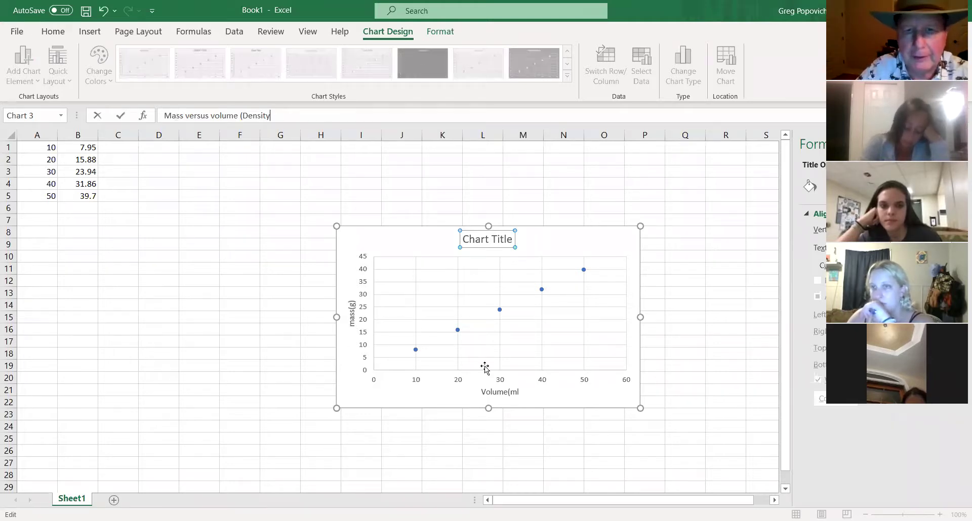
Add the missing closing parenthesis to the chart's horizontal axis title so it reads "Volume(ml)".
{"action": "left_click", "coordinate": [501, 392]}
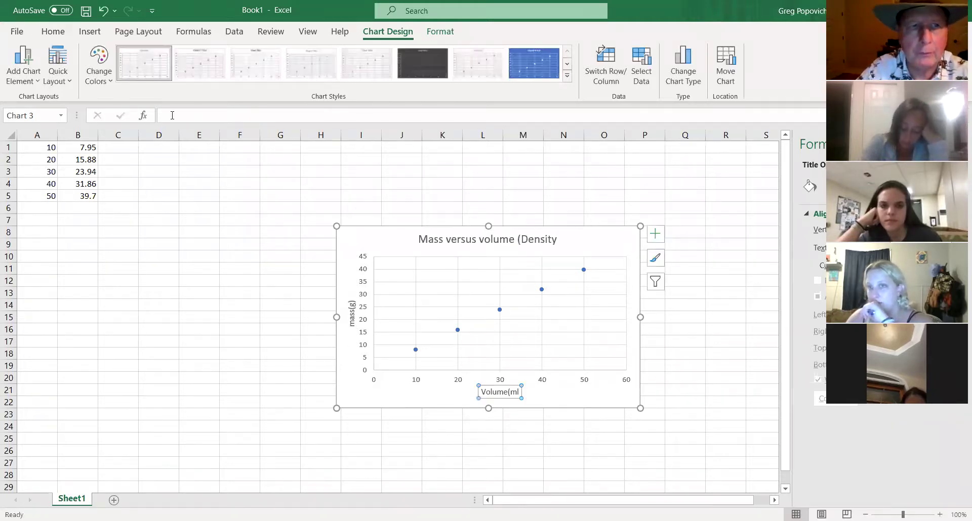
{"action": "left_click", "coordinate": [517, 392]}
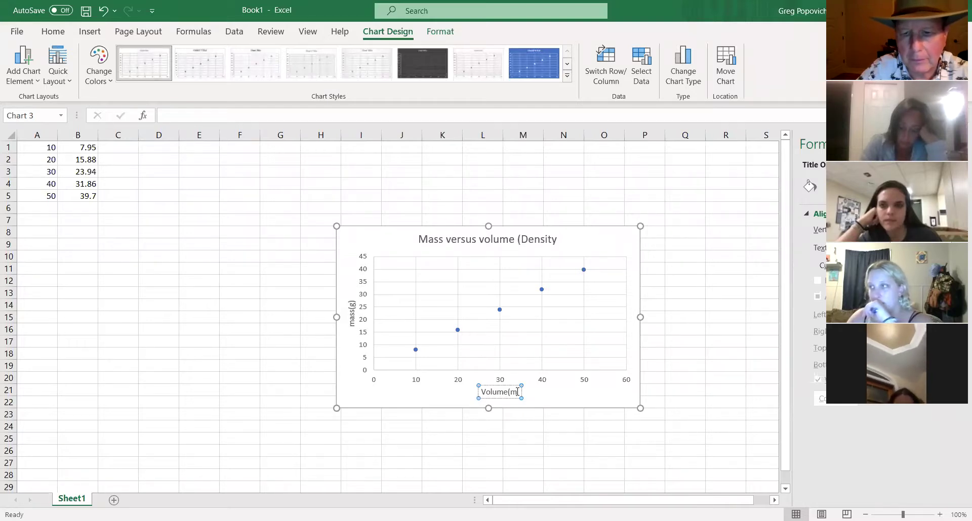
{"action": "type", "text": "l"}
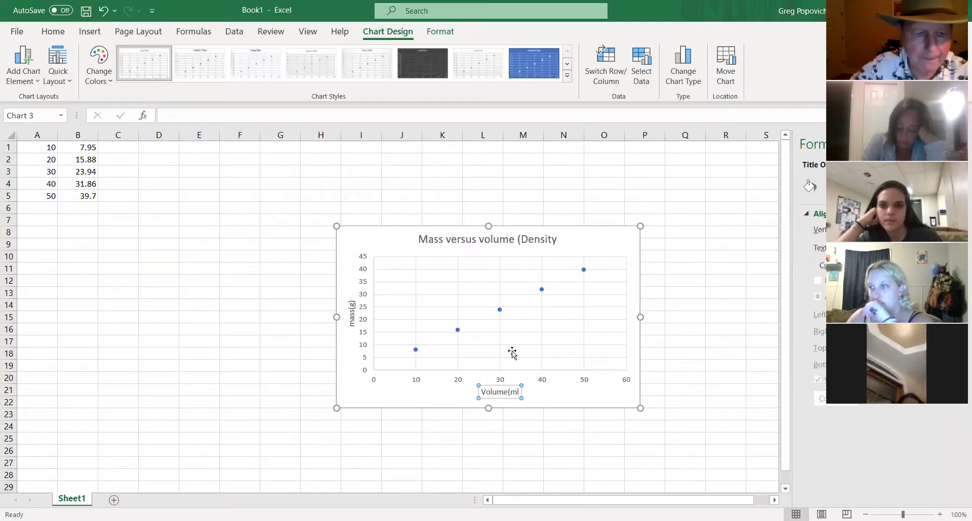
{"action": "type", "text": ")"}
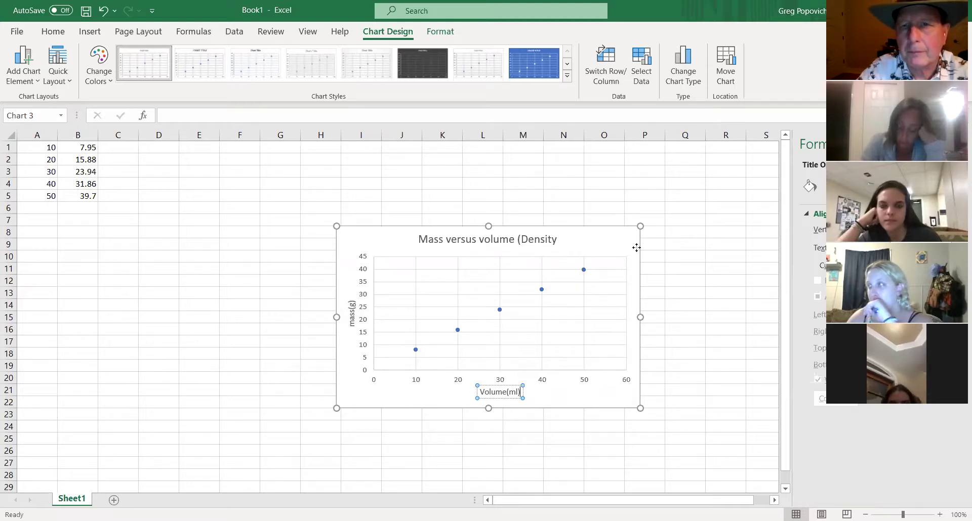
Add a trendline to the mass versus volume scatter chart.
{"action": "left_click", "coordinate": [607, 206]}
{"action": "left_click", "coordinate": [633, 238]}
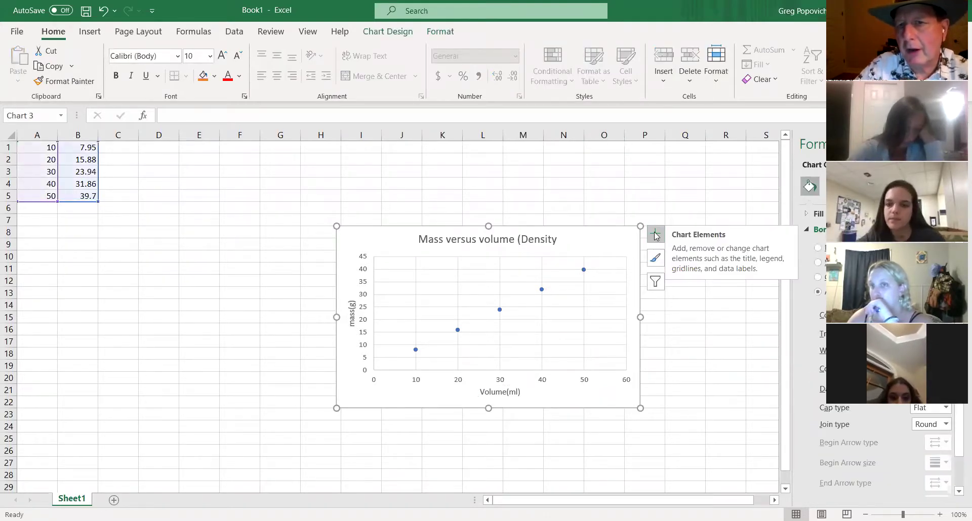
{"action": "left_click", "coordinate": [655, 236]}
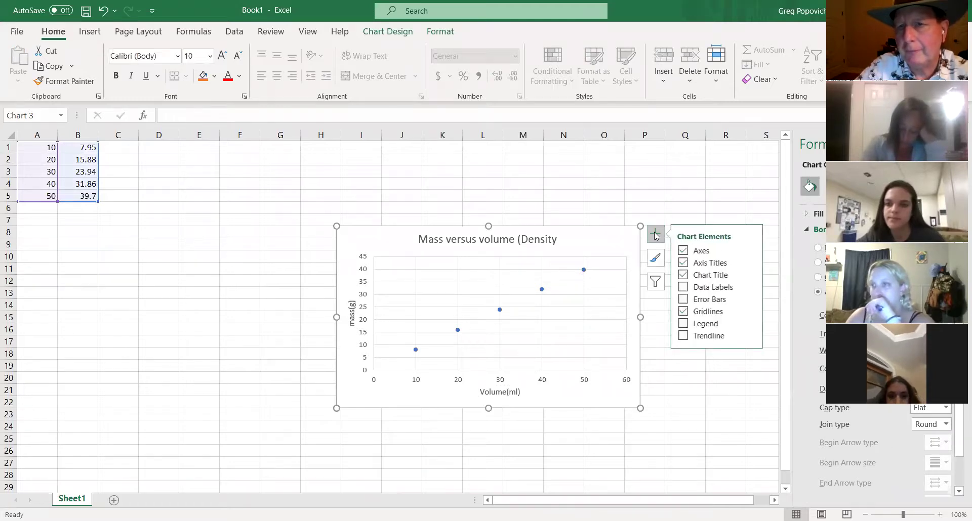
{"action": "left_click", "coordinate": [683, 336]}
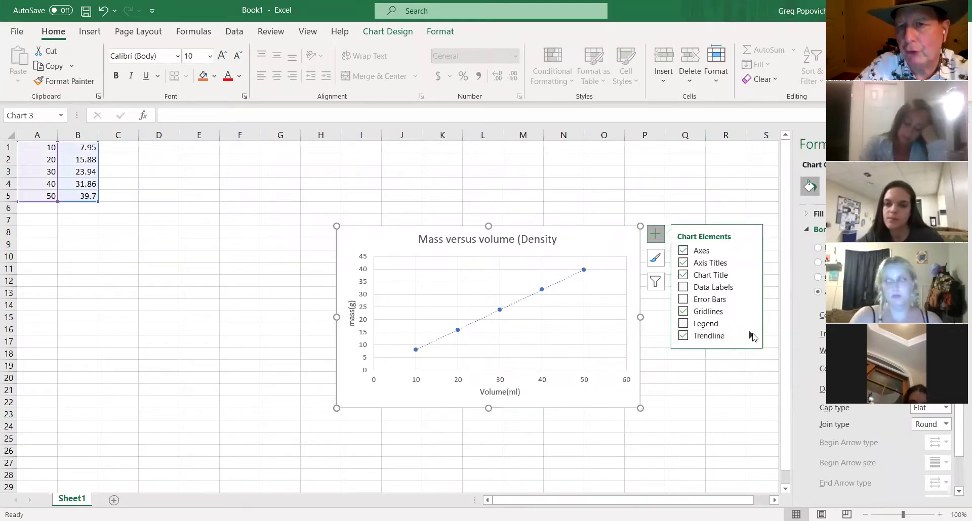
{"action": "left_click", "coordinate": [750, 336]}
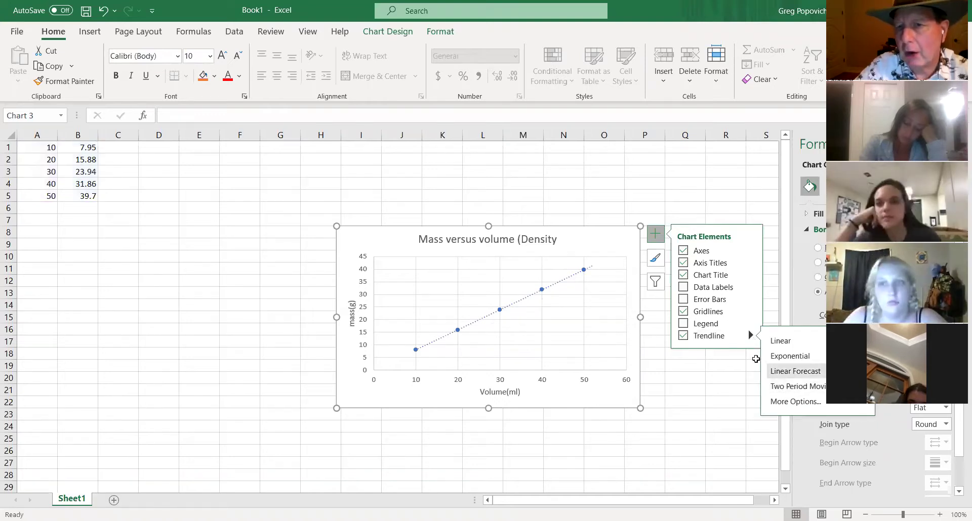
{"action": "left_click", "coordinate": [779, 404]}
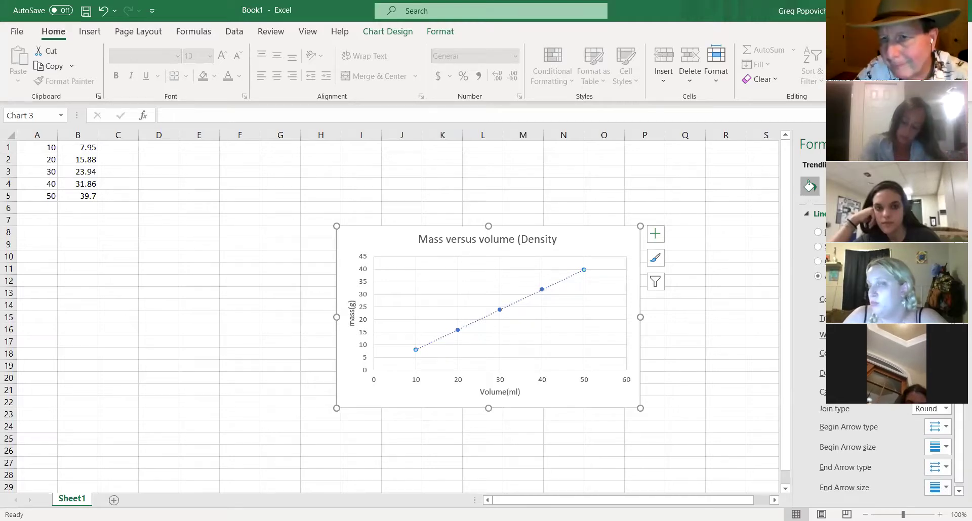
{"action": "left_click", "coordinate": [958, 491]}
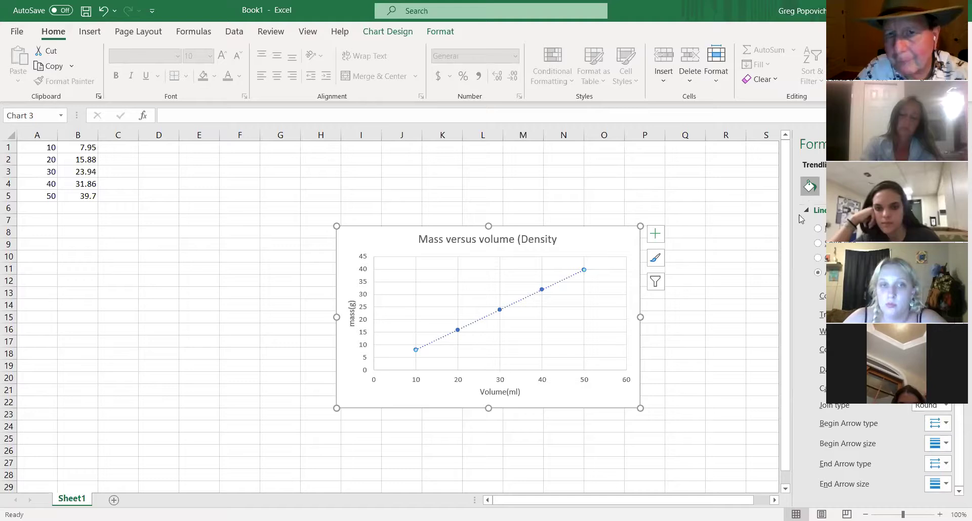
{"action": "left_click", "coordinate": [656, 233]}
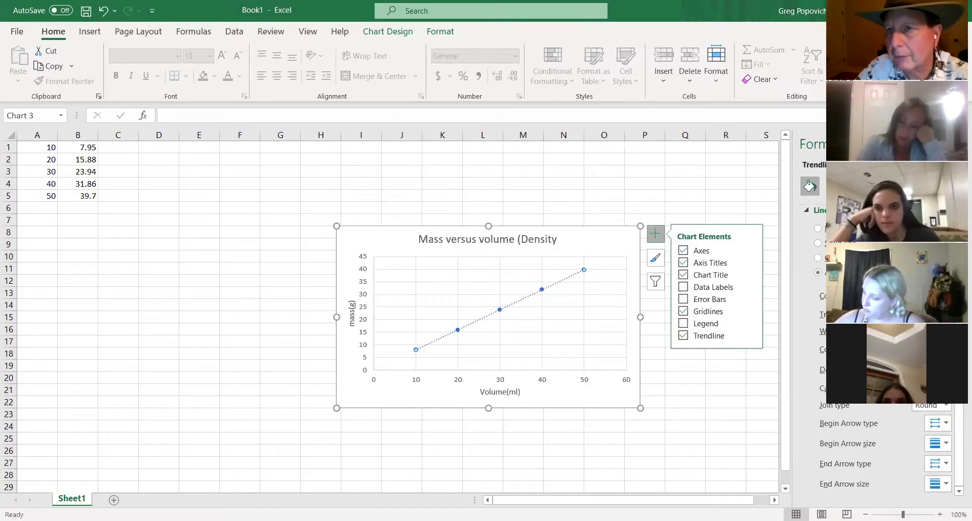
{"action": "left_click", "coordinate": [958, 144]}
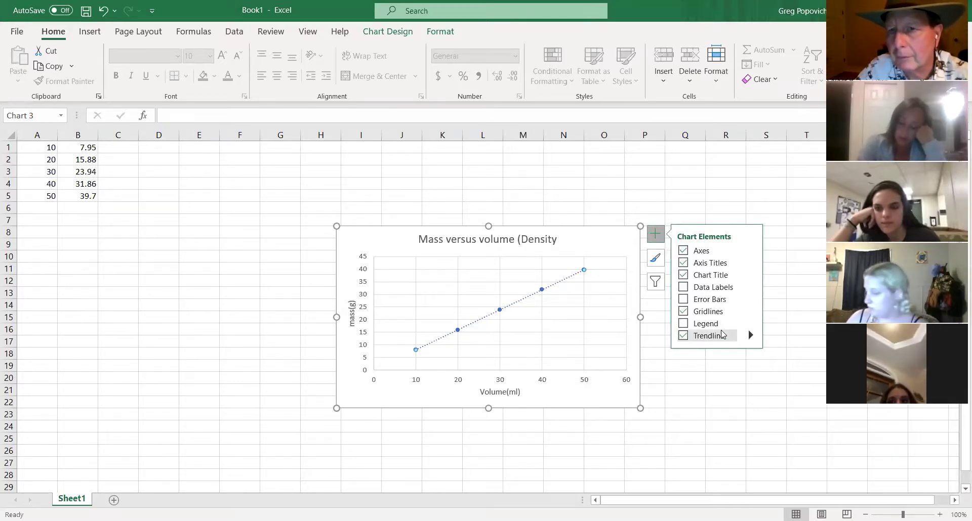
Show the trendline's equation and R-squared value on the scatter chart through the detailed trendline options, and deselect the chart.
{"action": "left_click", "coordinate": [750, 335]}
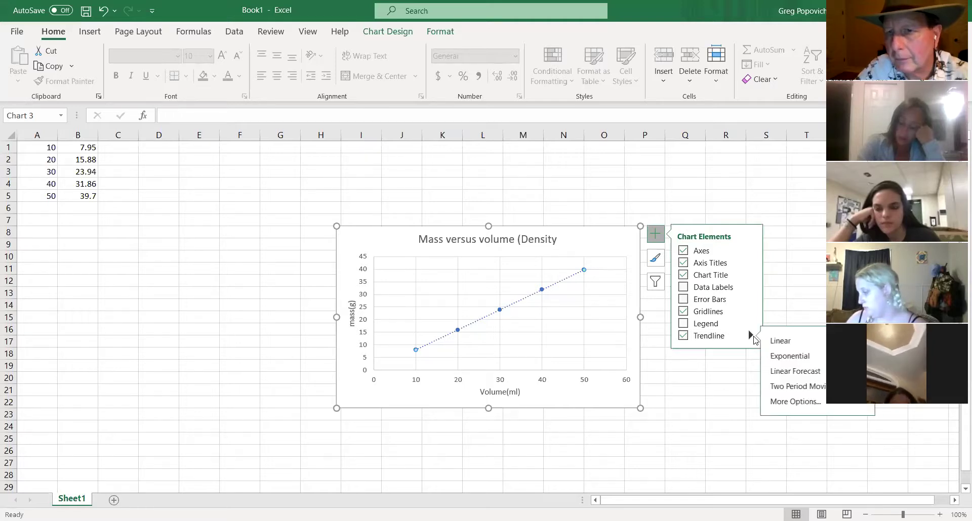
{"action": "left_click", "coordinate": [785, 404]}
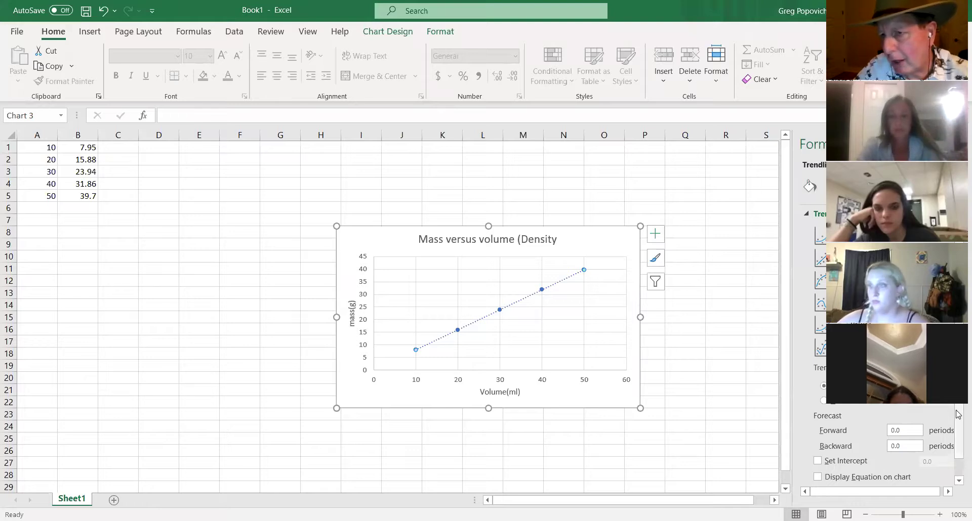
{"action": "scroll", "coordinate": [958, 465], "scroll_direction": "down", "scroll_amount": 1}
{"action": "left_click", "coordinate": [824, 461]}
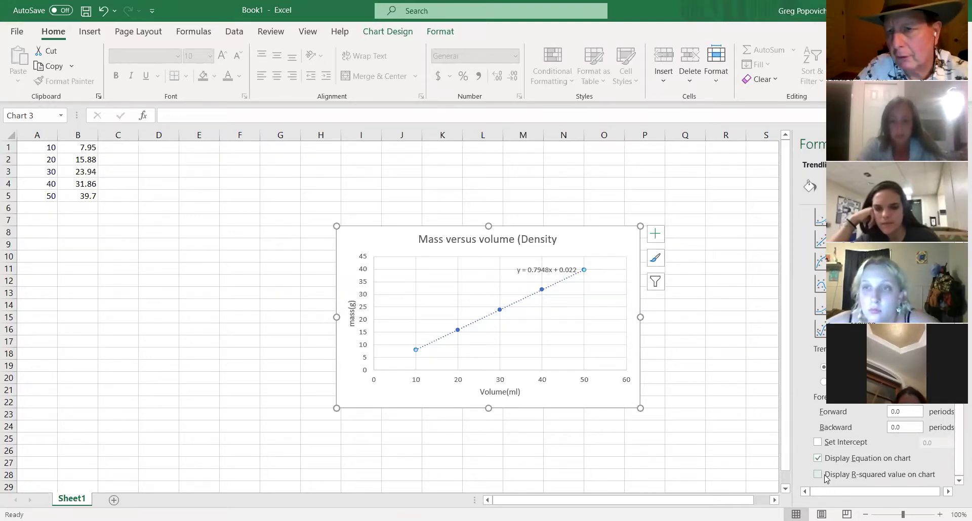
{"action": "left_click", "coordinate": [826, 477]}
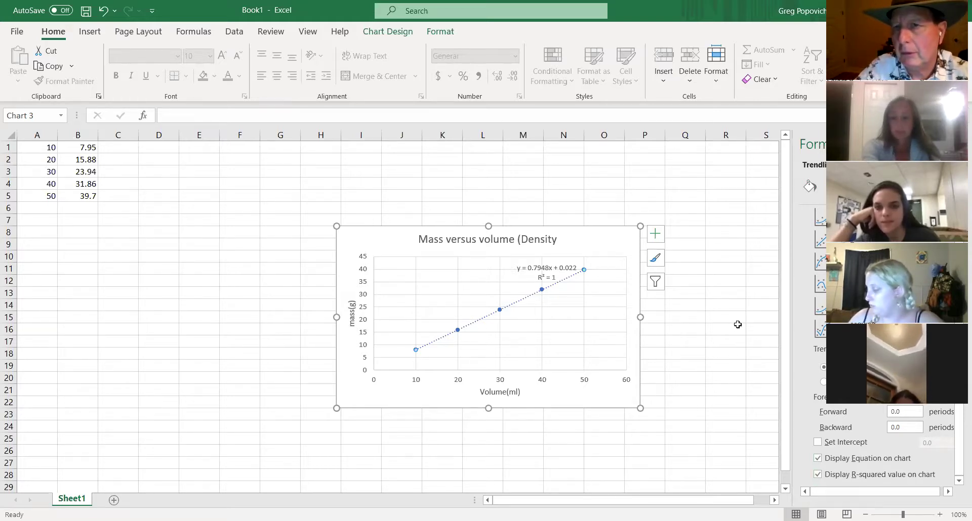
{"action": "left_click", "coordinate": [736, 325]}
{"action": "left_click", "coordinate": [643, 245]}
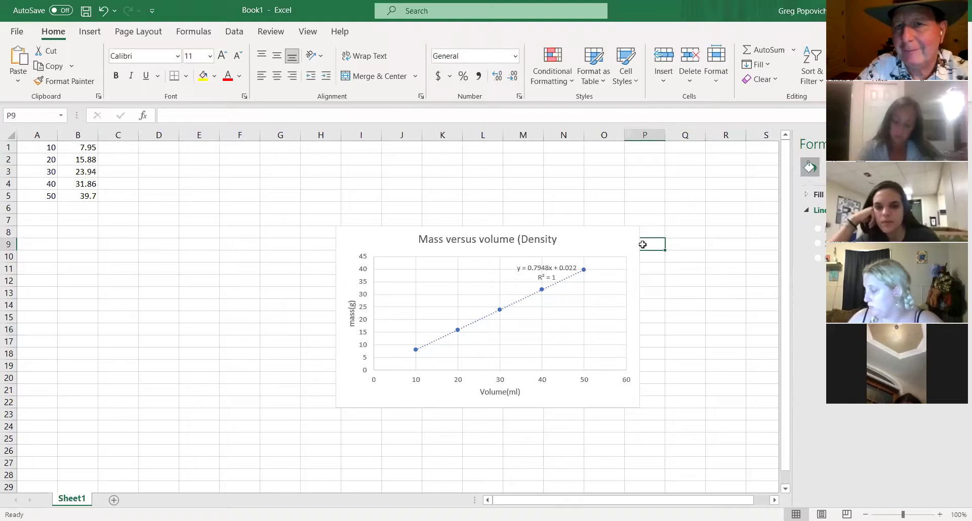
{"action": "left_click", "coordinate": [626, 222]}
{"action": "key", "text": "Home"}
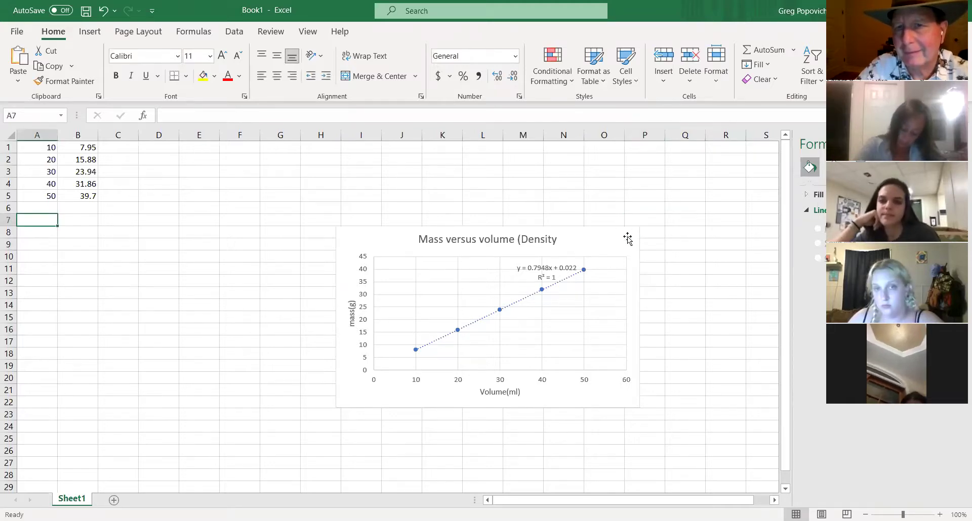
Add both sets of primary minor gridlines to the scatter chart.
{"action": "left_click", "coordinate": [637, 234]}
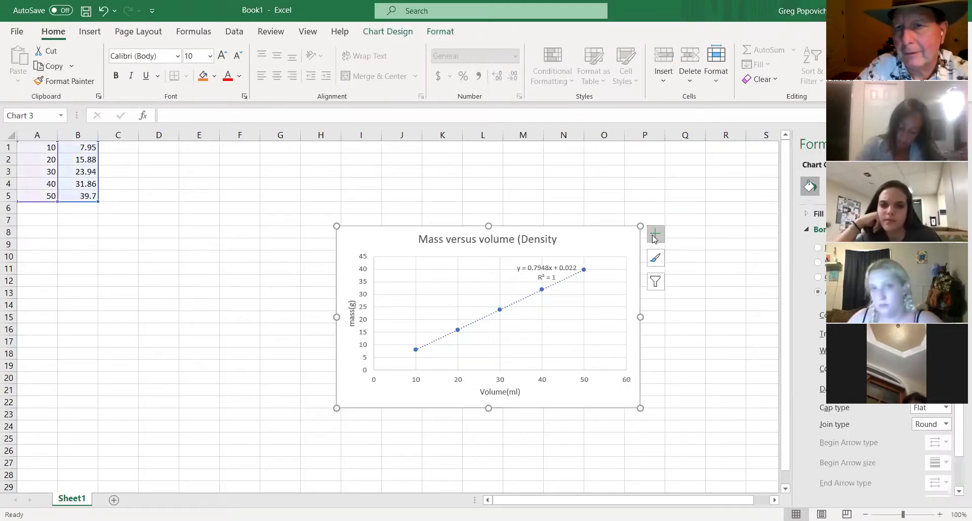
{"action": "left_click", "coordinate": [653, 236]}
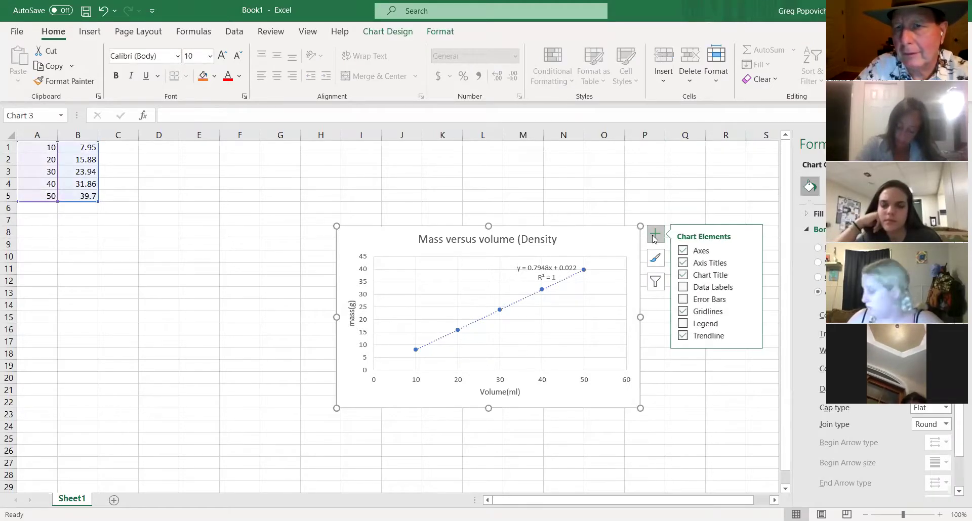
{"action": "left_click", "coordinate": [750, 311]}
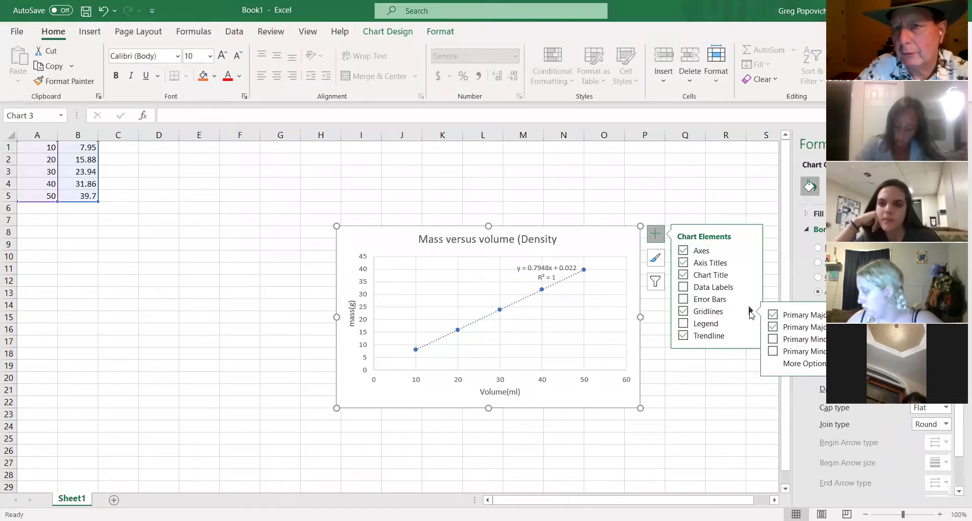
{"action": "left_click", "coordinate": [773, 339]}
{"action": "left_click", "coordinate": [773, 351]}
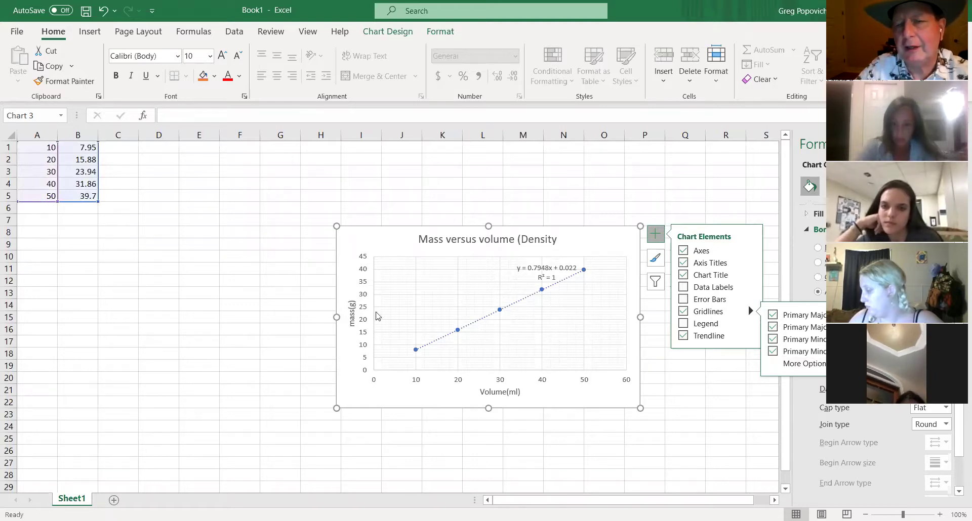
Hide both sets of primary minor gridlines and turn them back on to compare the chart's look.
{"action": "left_click", "coordinate": [777, 351]}
{"action": "left_click", "coordinate": [773, 340]}
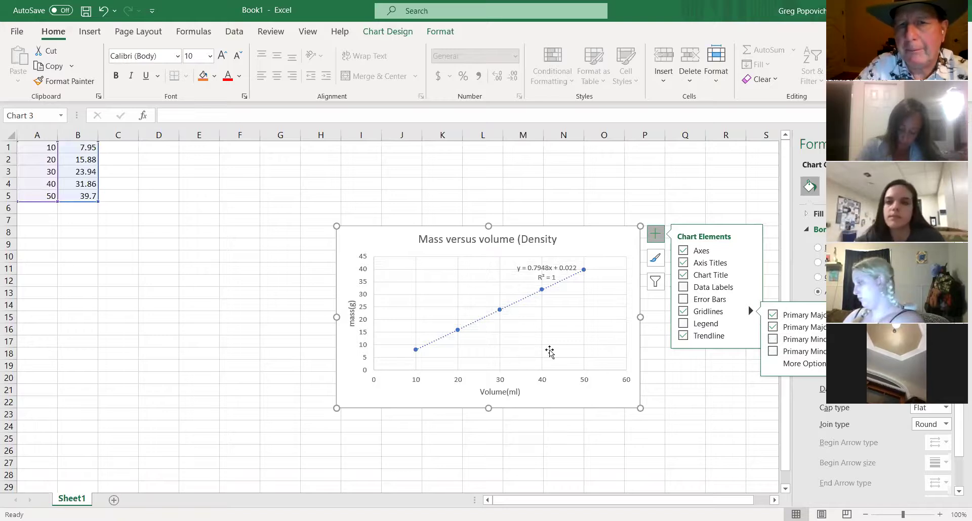
{"action": "left_click", "coordinate": [772, 340]}
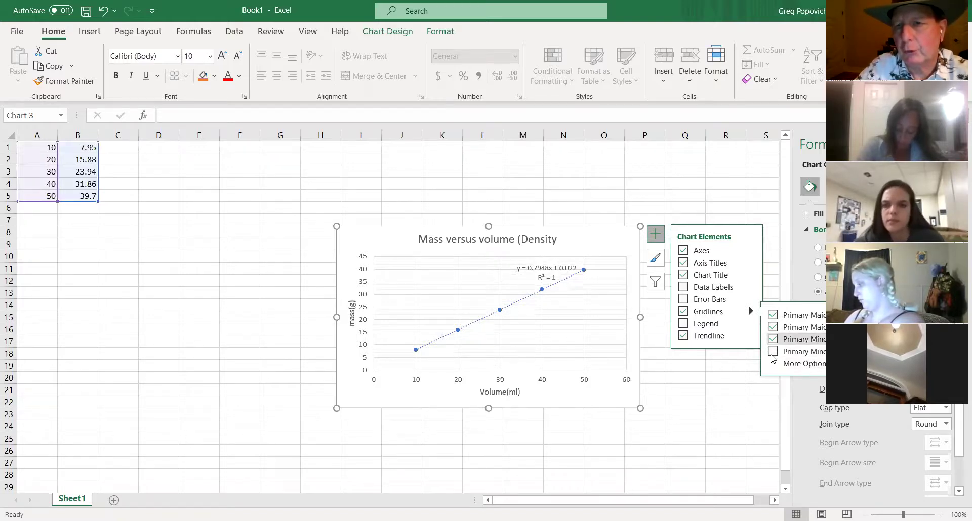
{"action": "left_click", "coordinate": [772, 352]}
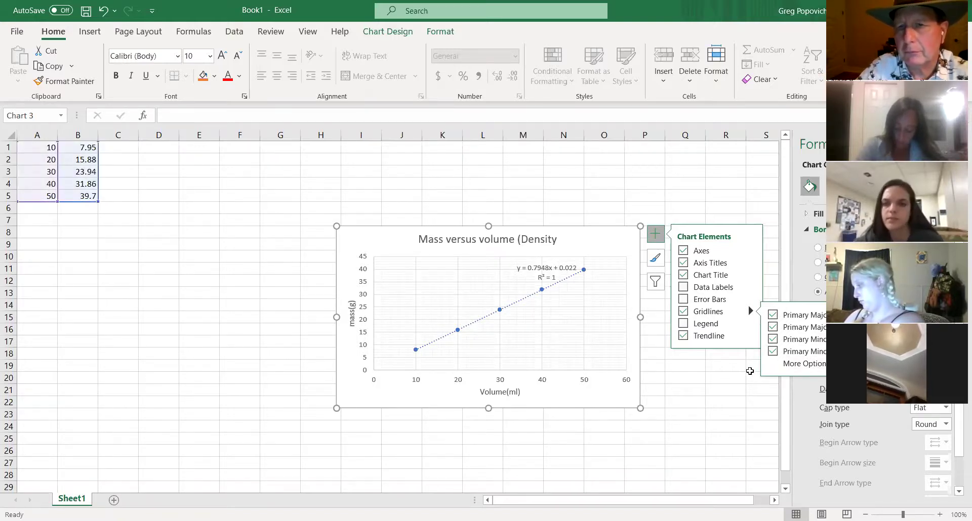
{"action": "left_click", "coordinate": [748, 373]}
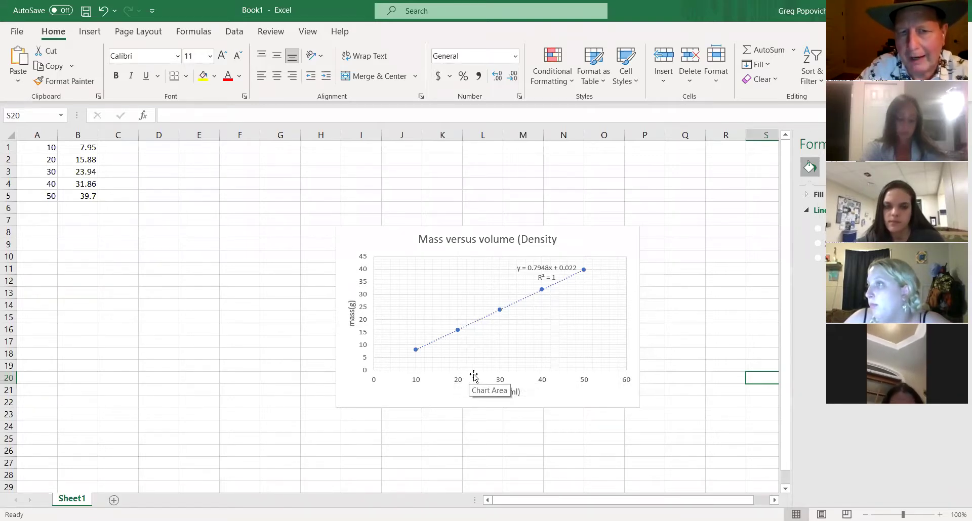
Switch to PowerPoint, create a blank presentation and add a second slide.
{"action": "left_click", "coordinate": [476, 325]}
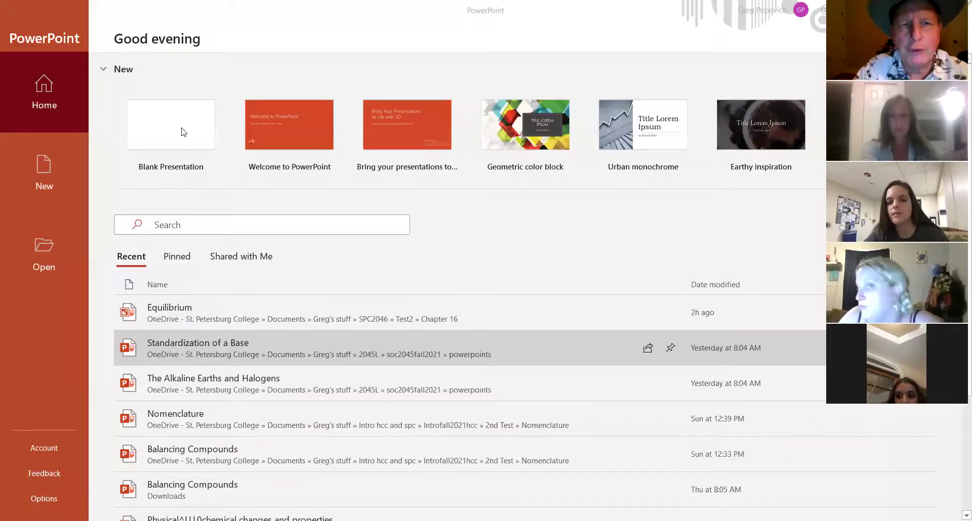
{"action": "left_click", "coordinate": [183, 132]}
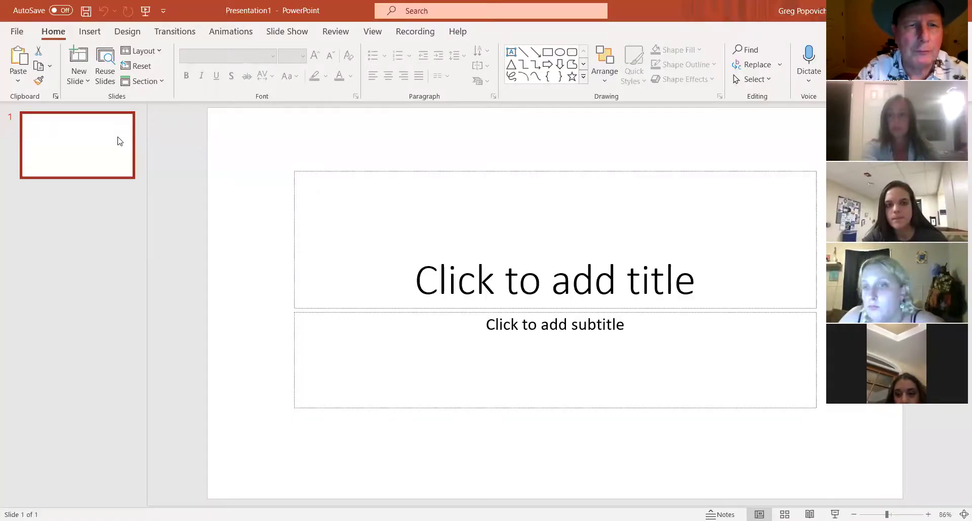
{"action": "left_click", "coordinate": [79, 62]}
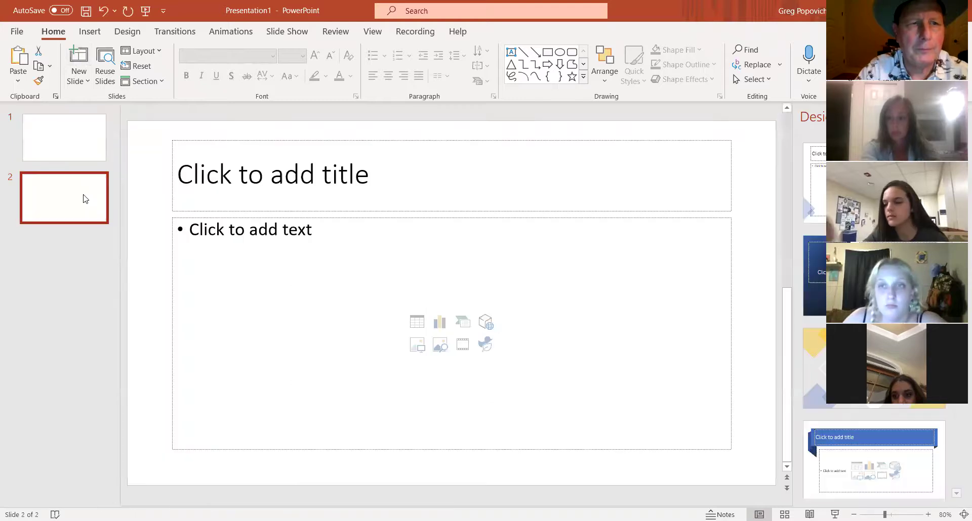
Begin an equation in the second slide's body text with "Y= .".
{"action": "left_click", "coordinate": [254, 240]}
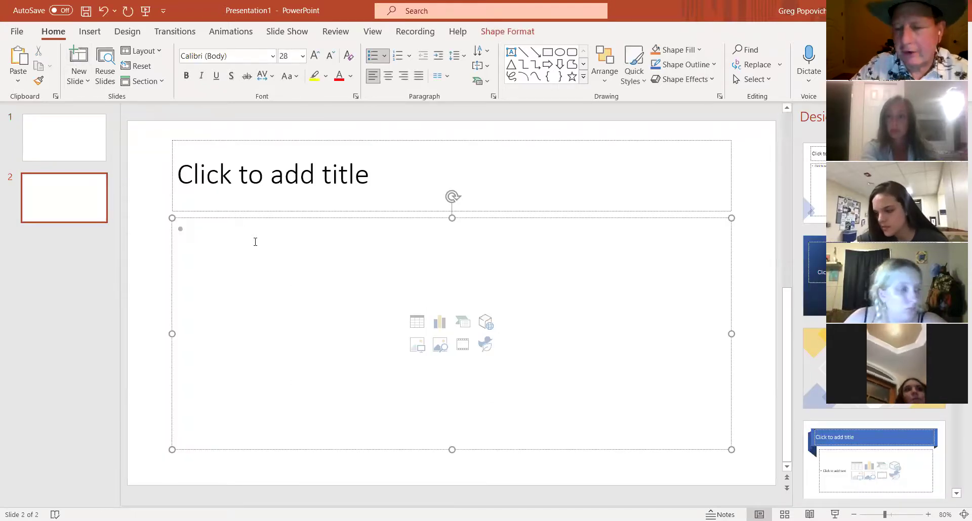
{"action": "type", "text": "y"}
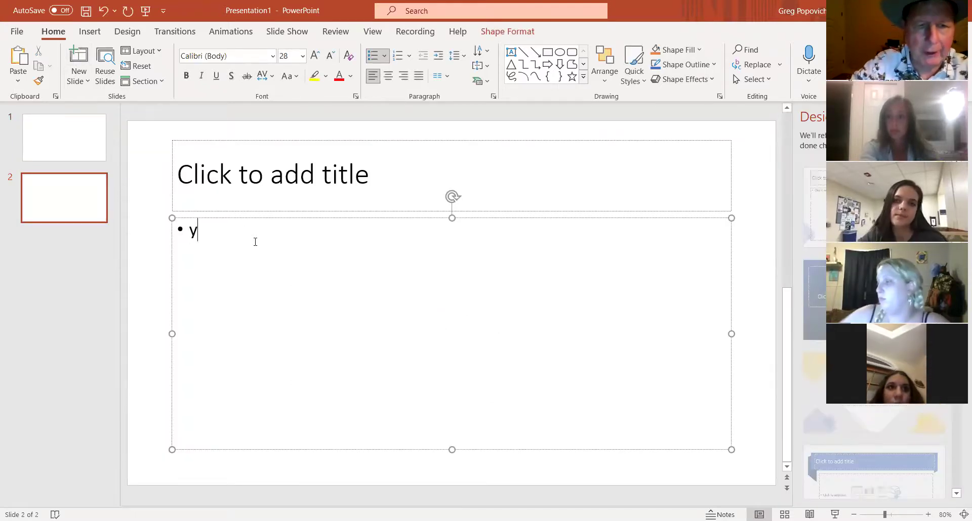
{"action": "type", "text": "="}
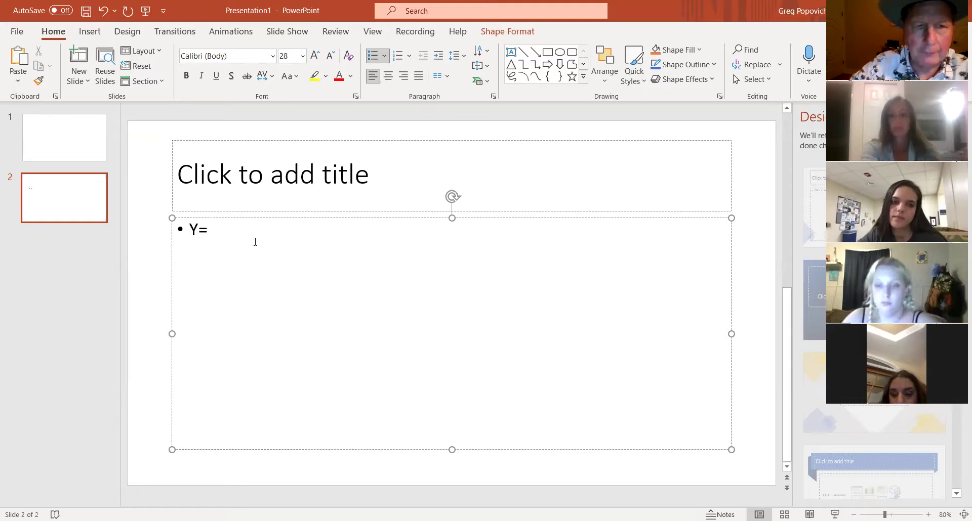
{"action": "type", "text": " ."}
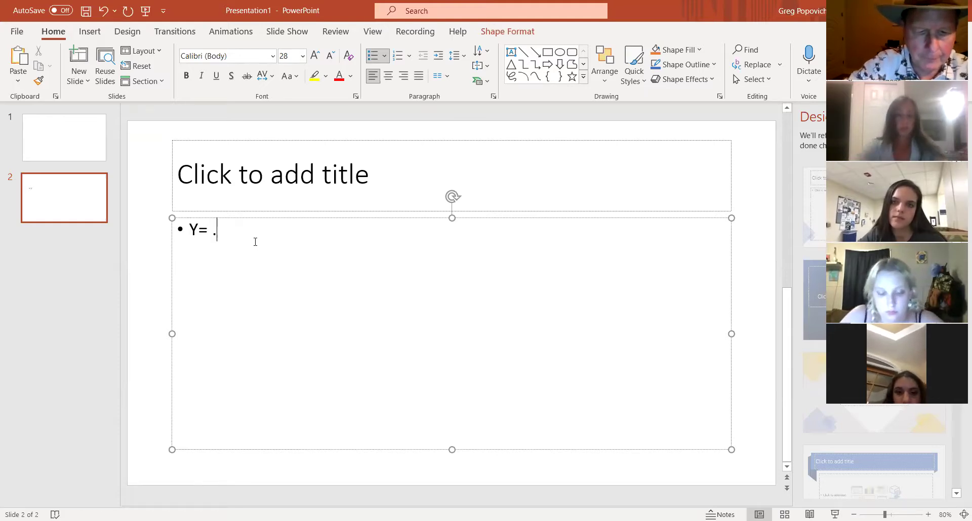